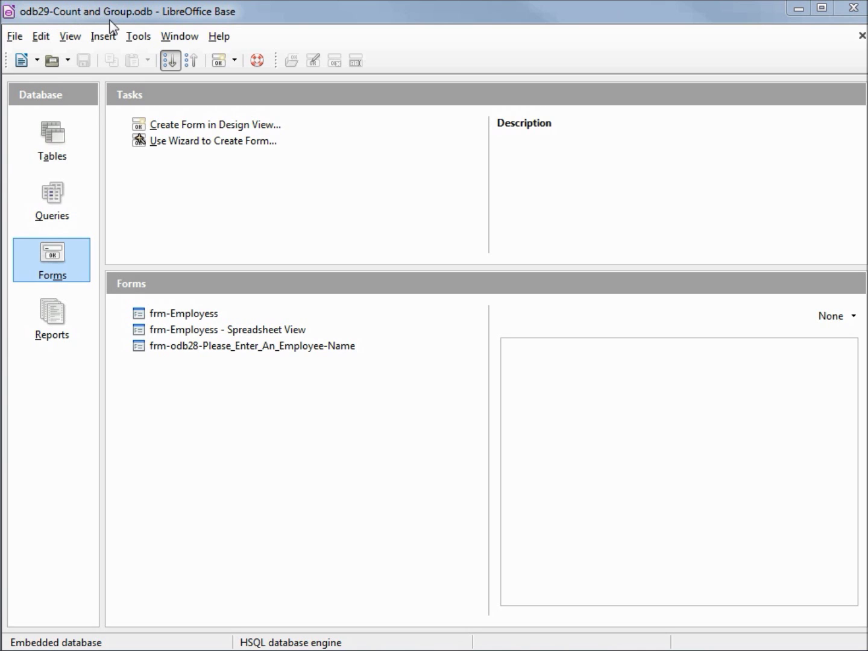
Step: Show the saved queries list of the odb29-Count and Group database
{"action": "left_click", "coordinate": [51, 193]}
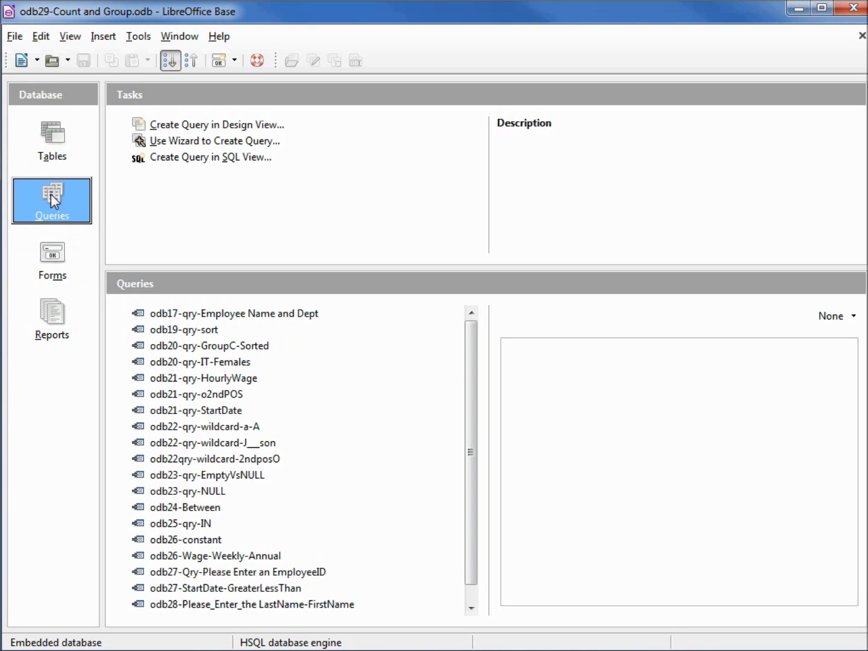
Step: Create a design-view query on tbl_Employees with tbl_Employees.* as its first field
{"action": "left_click", "coordinate": [201, 127]}
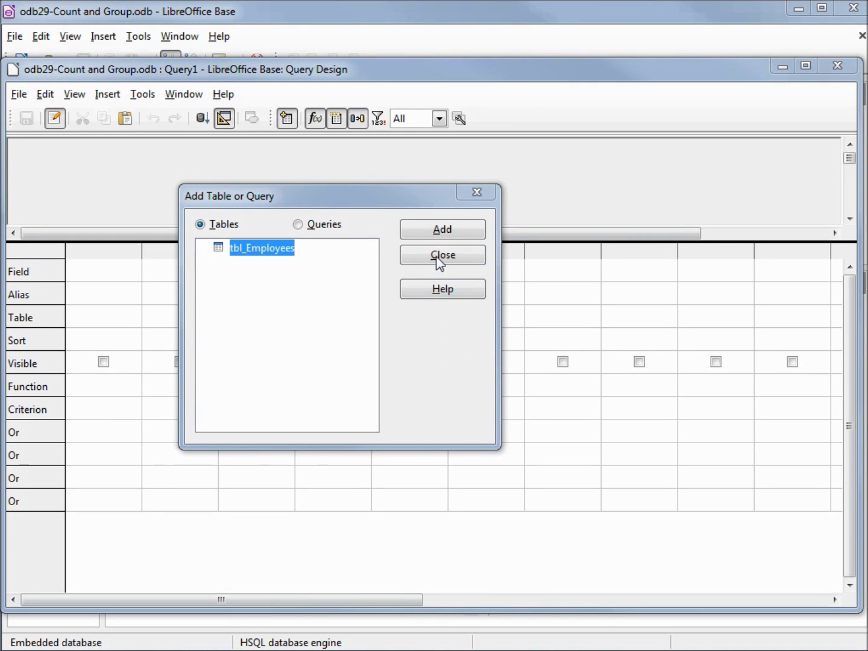
{"action": "left_click", "coordinate": [447, 235]}
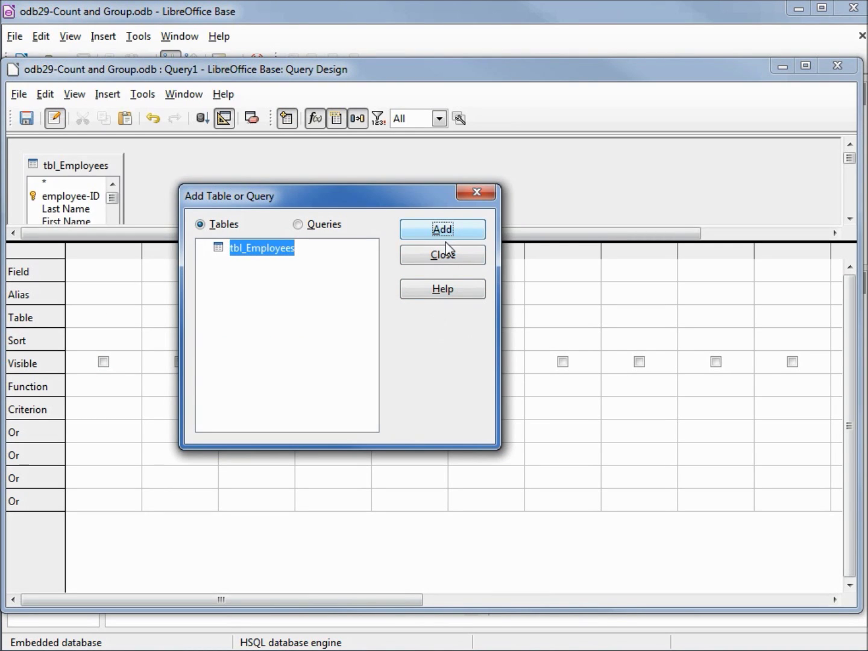
{"action": "left_click", "coordinate": [450, 262]}
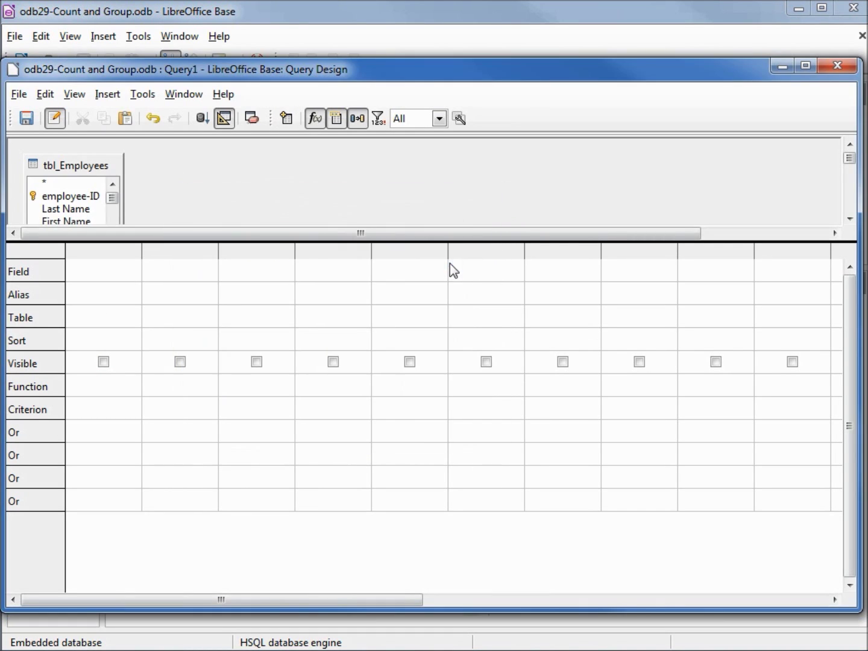
{"action": "double_click", "coordinate": [43, 183]}
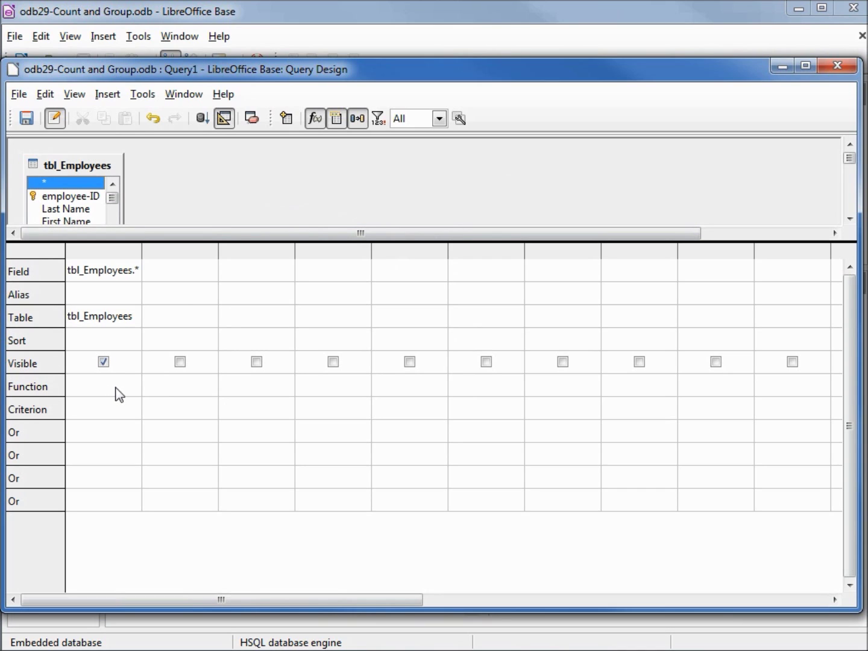
Step: Apply Count to the tbl_Employees.* column and run the query, returning 28
{"action": "left_click", "coordinate": [131, 388]}
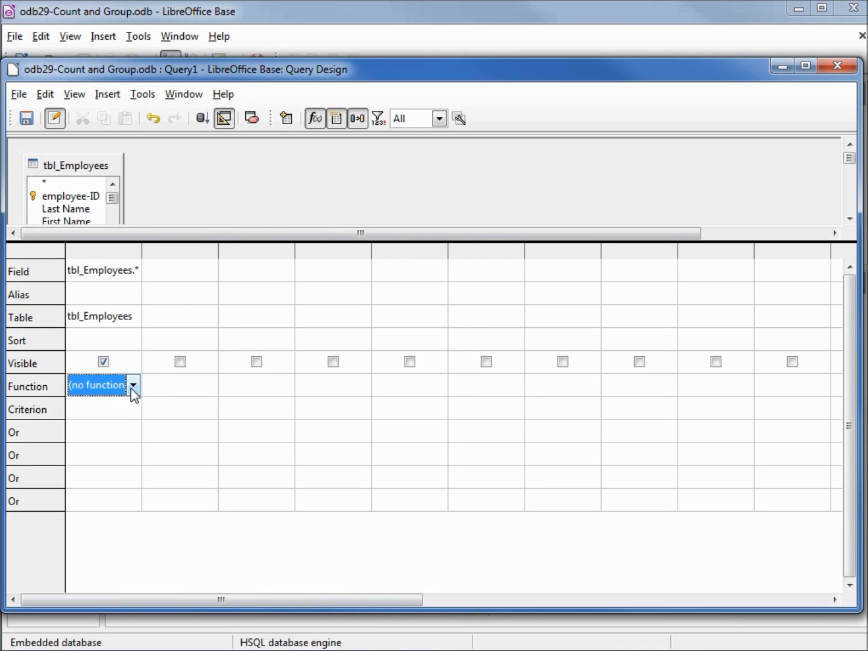
{"action": "left_click", "coordinate": [133, 387]}
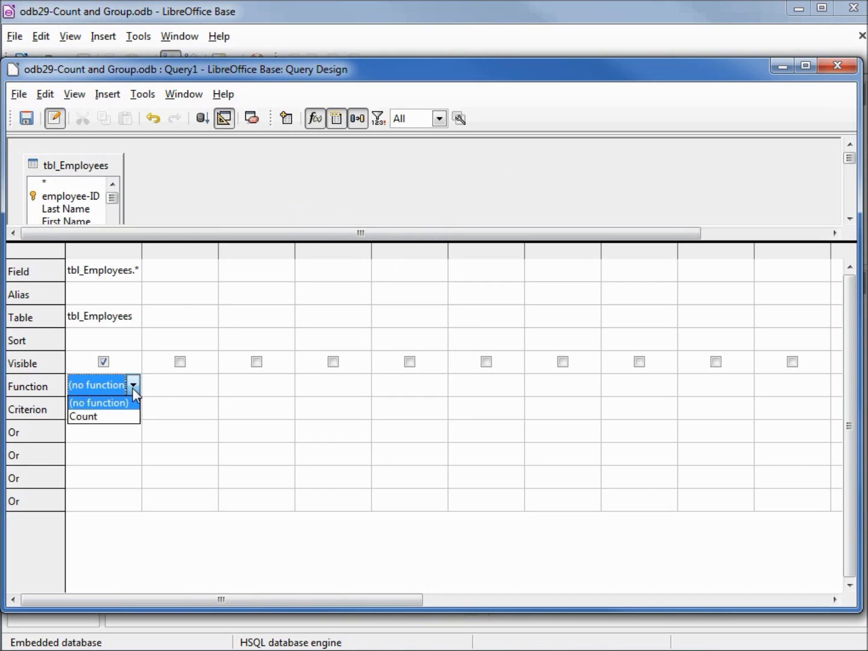
{"action": "left_click", "coordinate": [99, 417]}
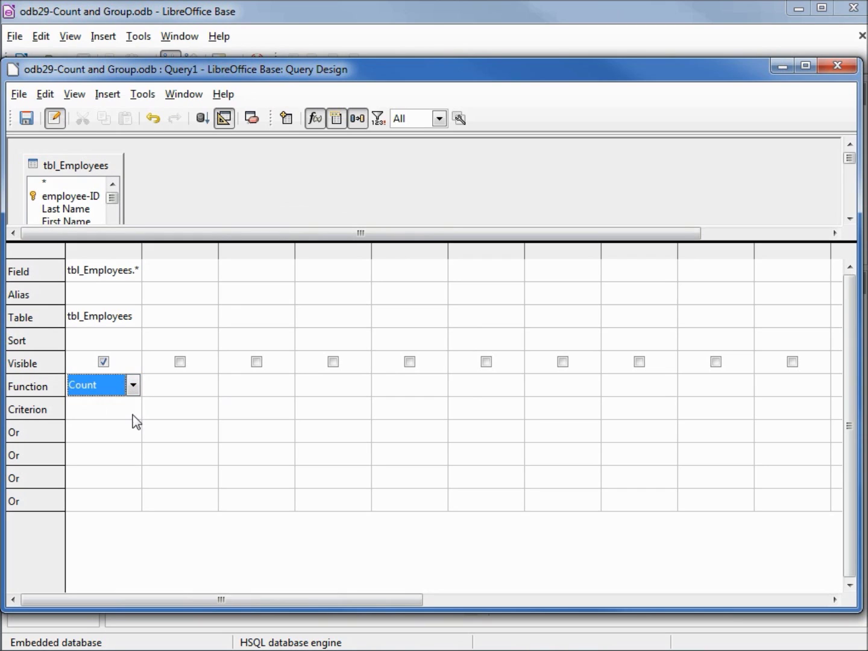
{"action": "left_click", "coordinate": [176, 388]}
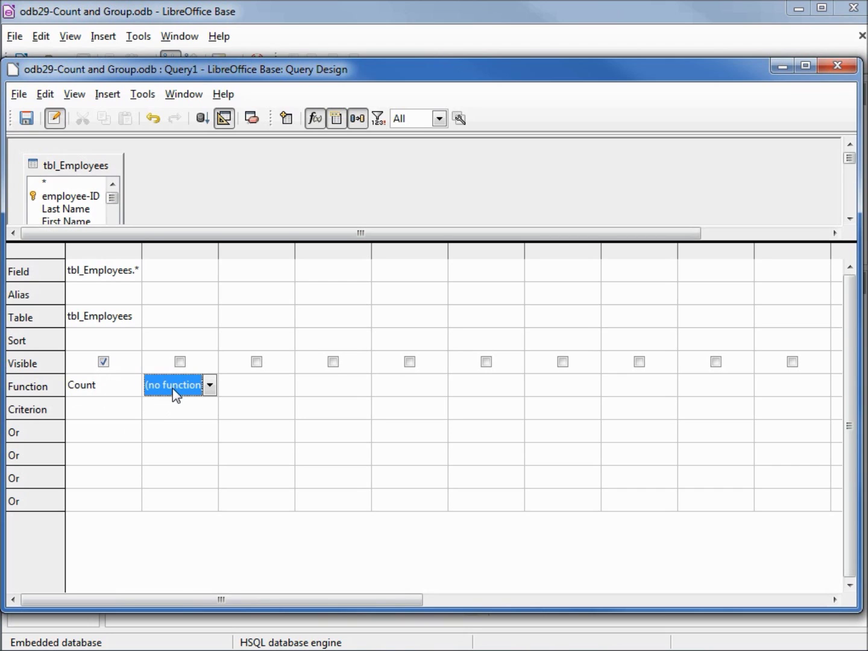
{"action": "left_click", "coordinate": [202, 119]}
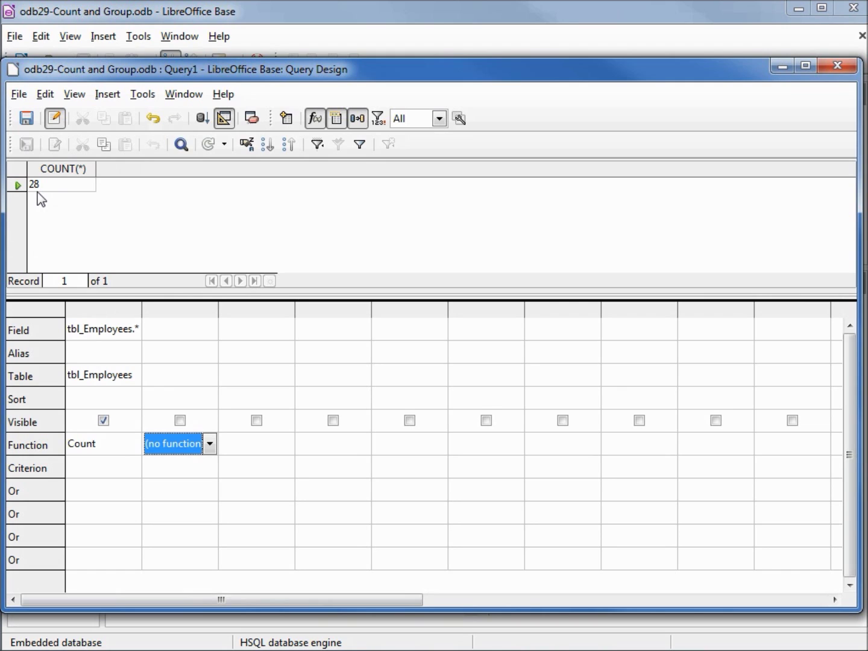
{"action": "left_click", "coordinate": [223, 119]}
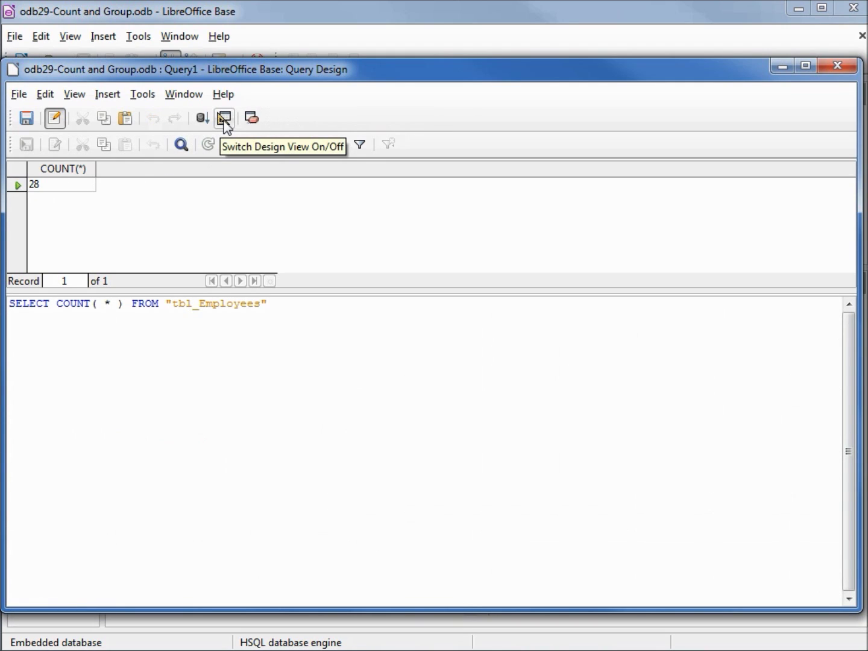
{"action": "double_click", "coordinate": [228, 124]}
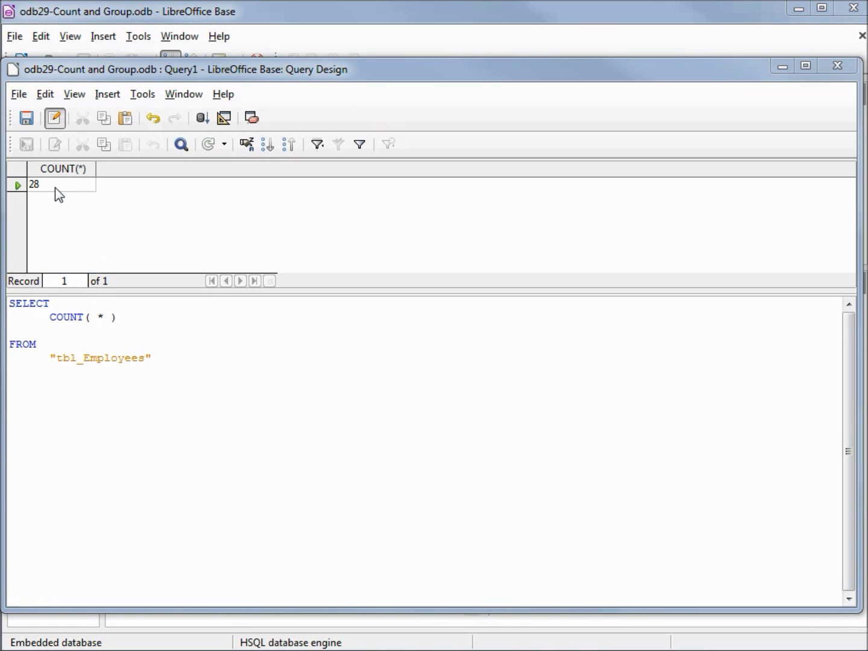
{"action": "left_click", "coordinate": [203, 119]}
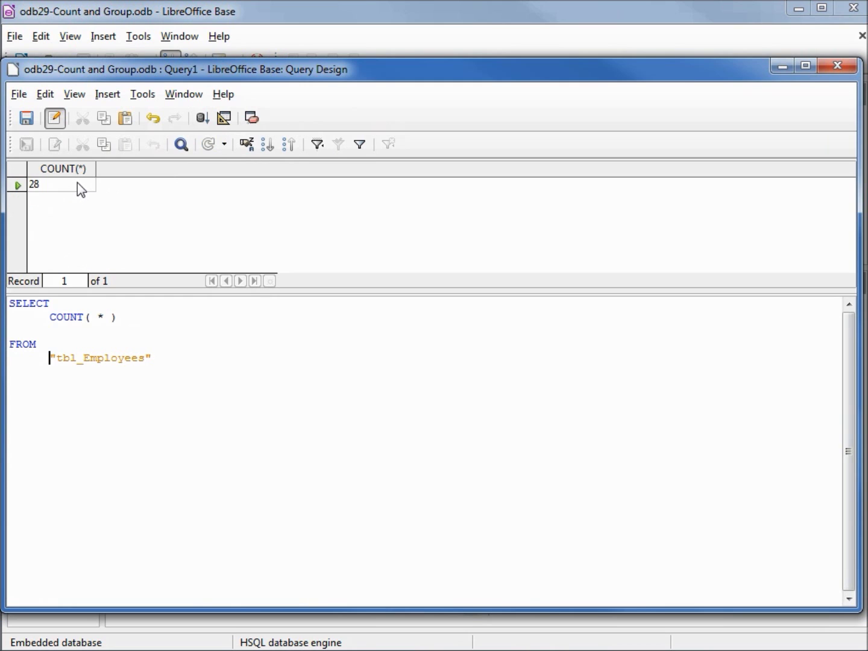
{"action": "left_click", "coordinate": [222, 120]}
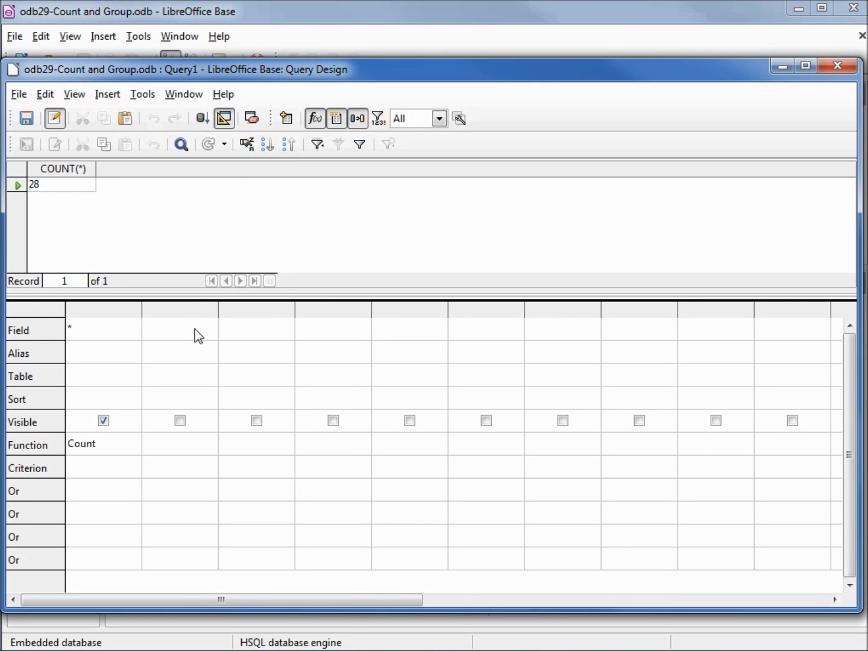
{"action": "left_click", "coordinate": [205, 334]}
Step: Add Department as column 2 with criterion 'Accounting' and run, producing a 'Not in aggregate function' error
{"action": "left_click", "coordinate": [209, 330]}
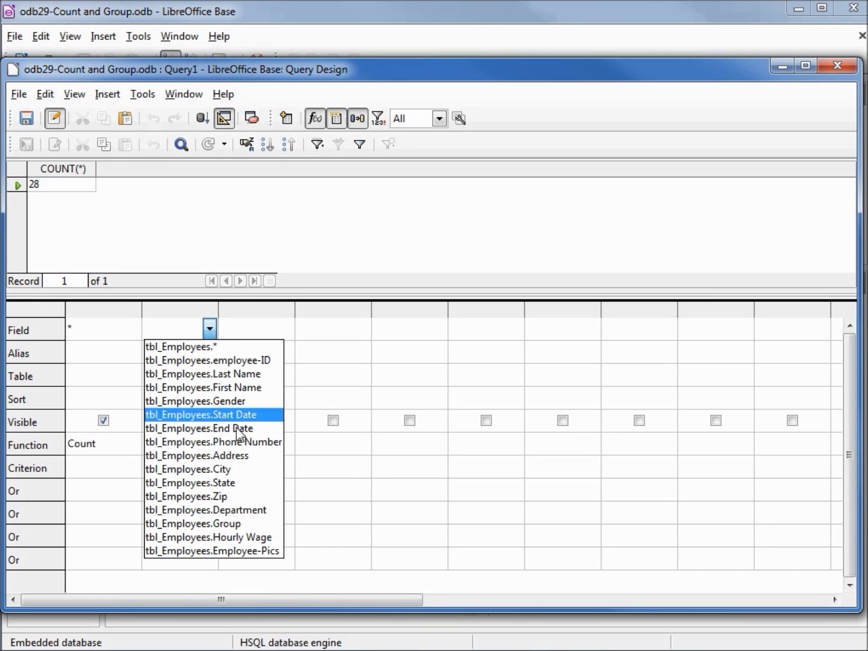
{"action": "left_click", "coordinate": [247, 511]}
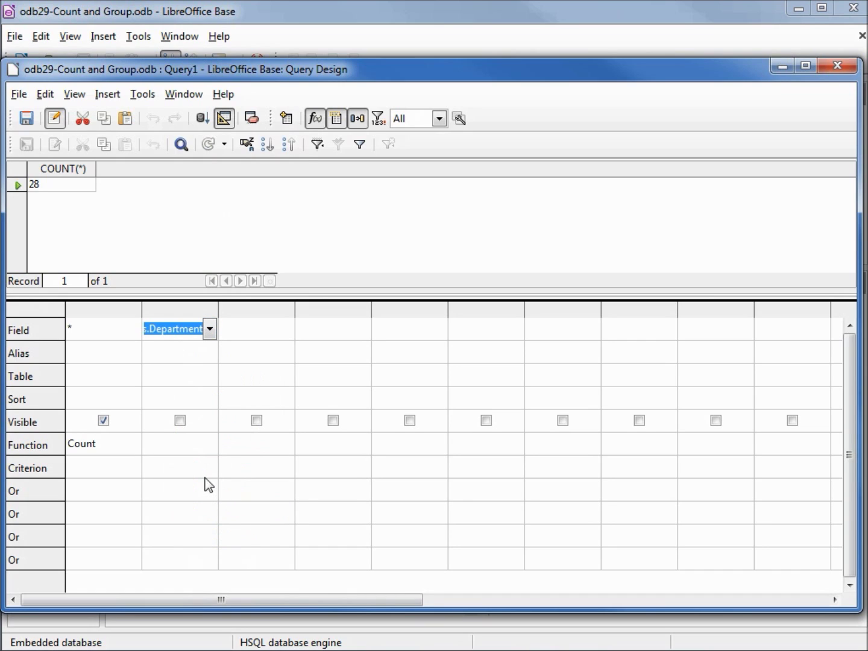
{"action": "left_click", "coordinate": [173, 465]}
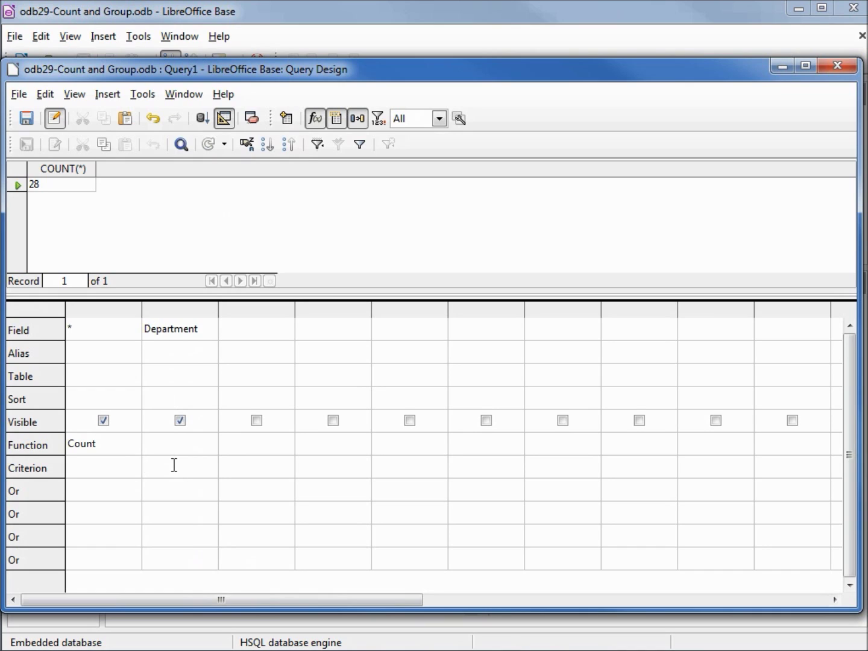
{"action": "type", "text": "Accounting"}
{"action": "left_click", "coordinate": [260, 472]}
{"action": "left_click", "coordinate": [202, 118]}
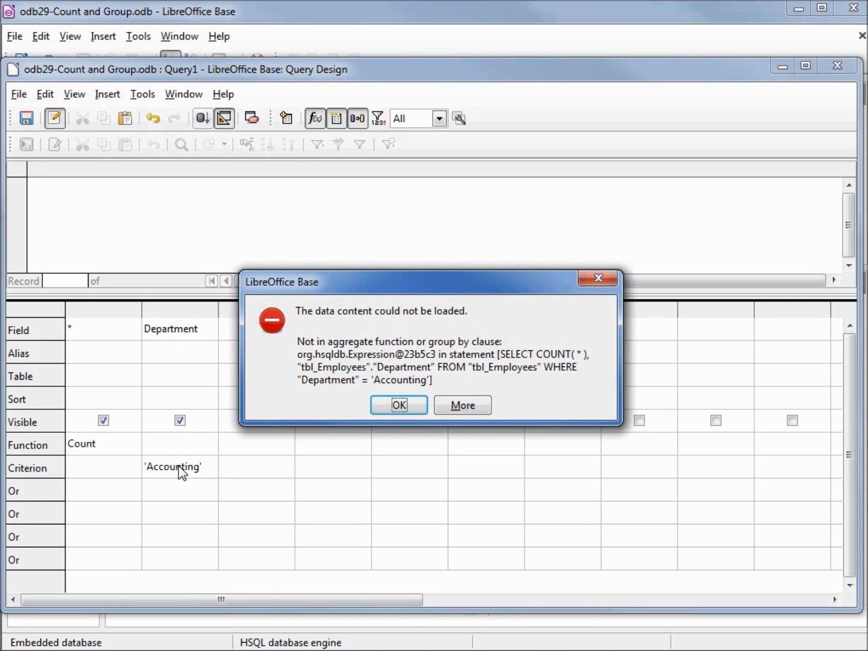
Step: Dismiss the error, hide the Department column from output, and rerun the query
{"action": "left_click", "coordinate": [401, 407]}
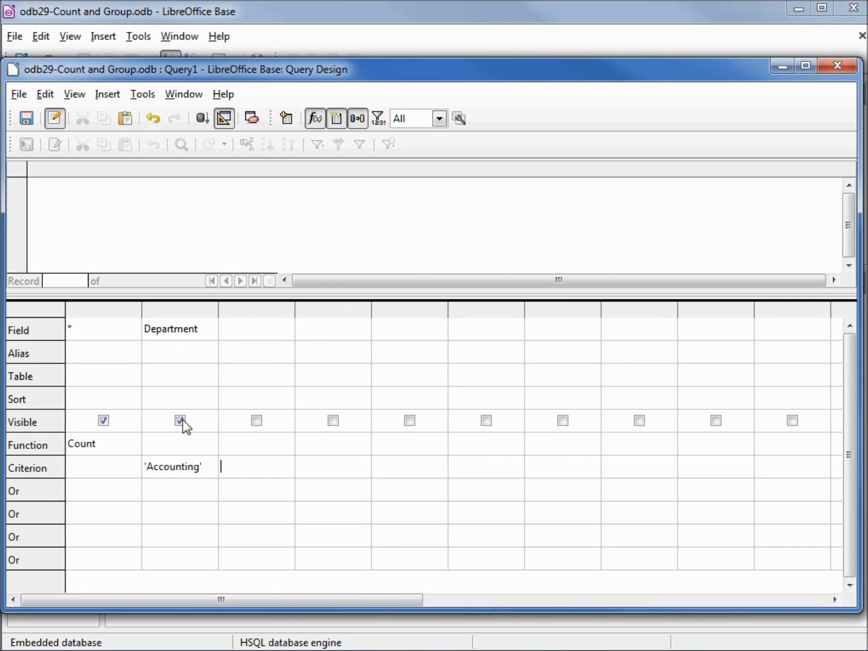
{"action": "left_click", "coordinate": [182, 420]}
{"action": "left_click", "coordinate": [191, 444]}
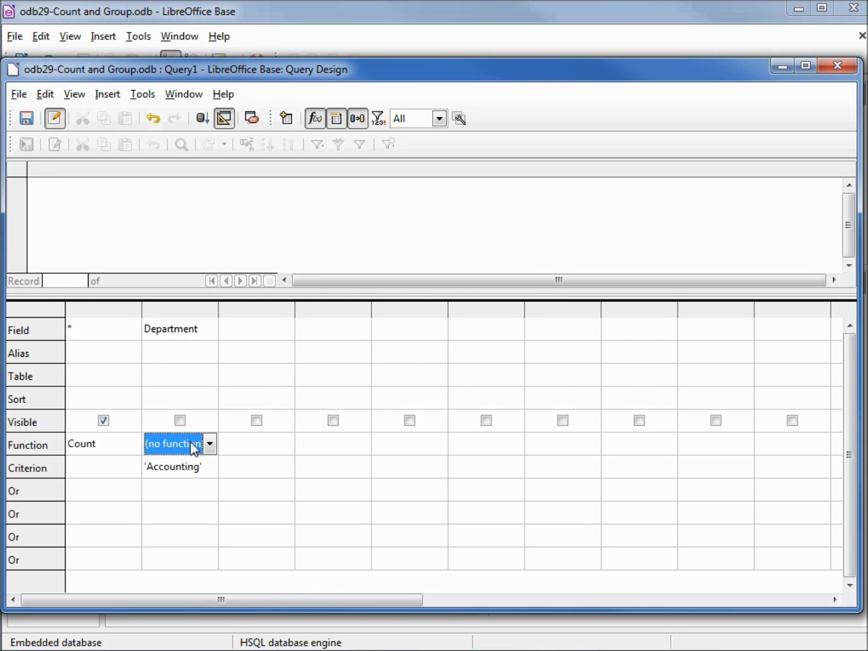
{"action": "left_click", "coordinate": [203, 119]}
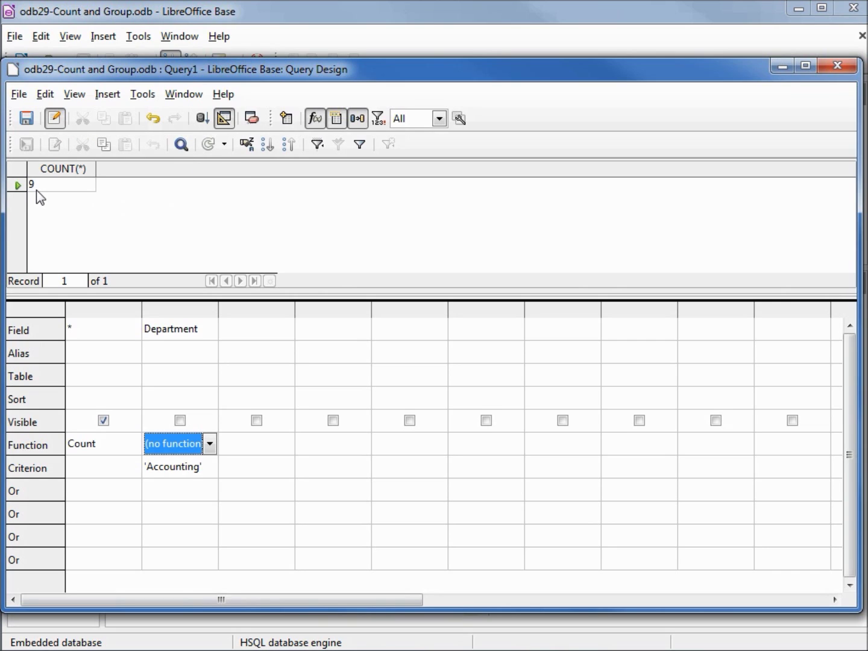
Step: Compare results without and with Count on the * column, ending at COUNT(*) = 9
{"action": "left_click", "coordinate": [118, 446]}
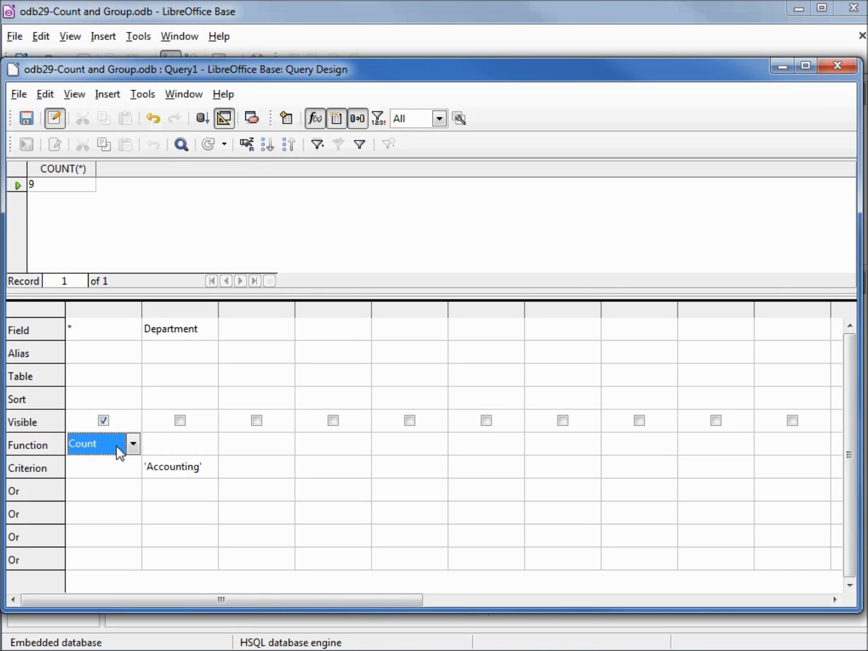
{"action": "left_click", "coordinate": [133, 445]}
{"action": "left_click", "coordinate": [117, 463]}
{"action": "left_click", "coordinate": [119, 471]}
{"action": "left_click", "coordinate": [203, 119]}
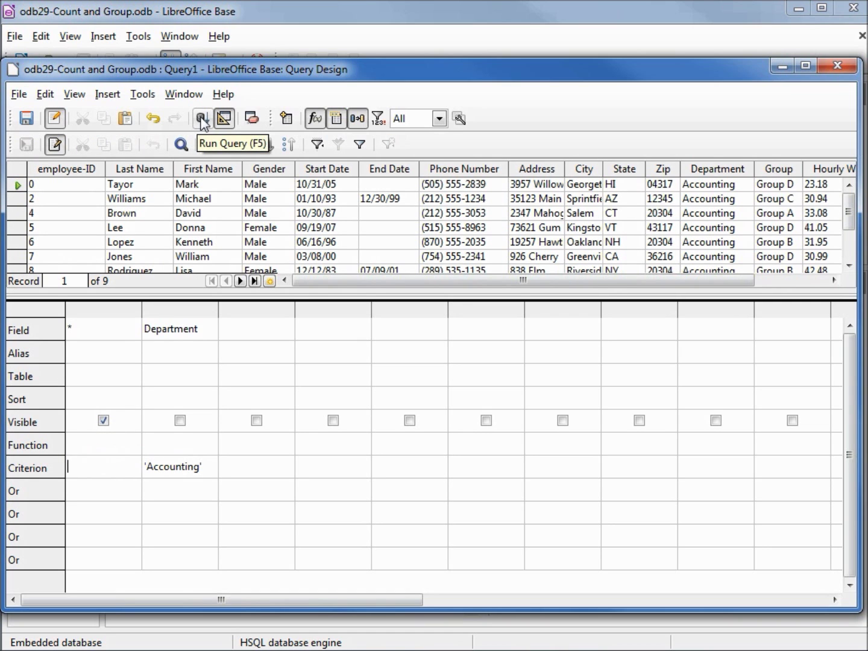
{"action": "left_click", "coordinate": [103, 422]}
{"action": "left_click", "coordinate": [129, 445]}
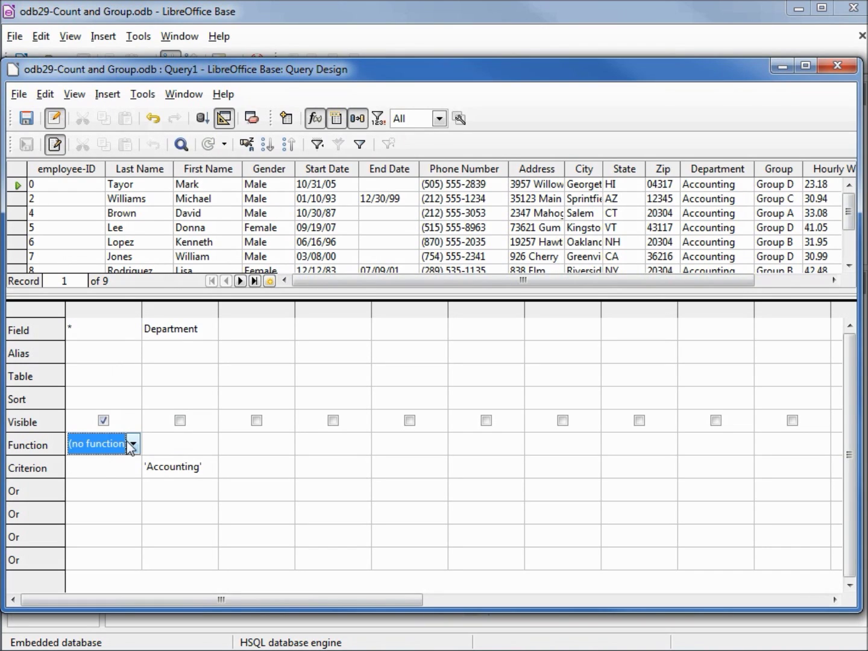
{"action": "left_click", "coordinate": [133, 444]}
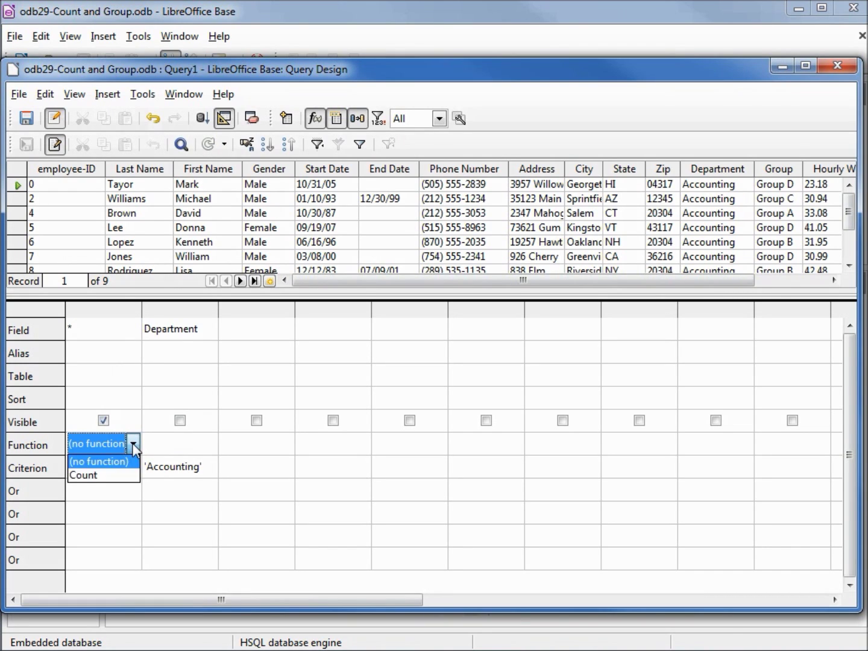
{"action": "left_click", "coordinate": [132, 476]}
{"action": "left_click", "coordinate": [127, 474]}
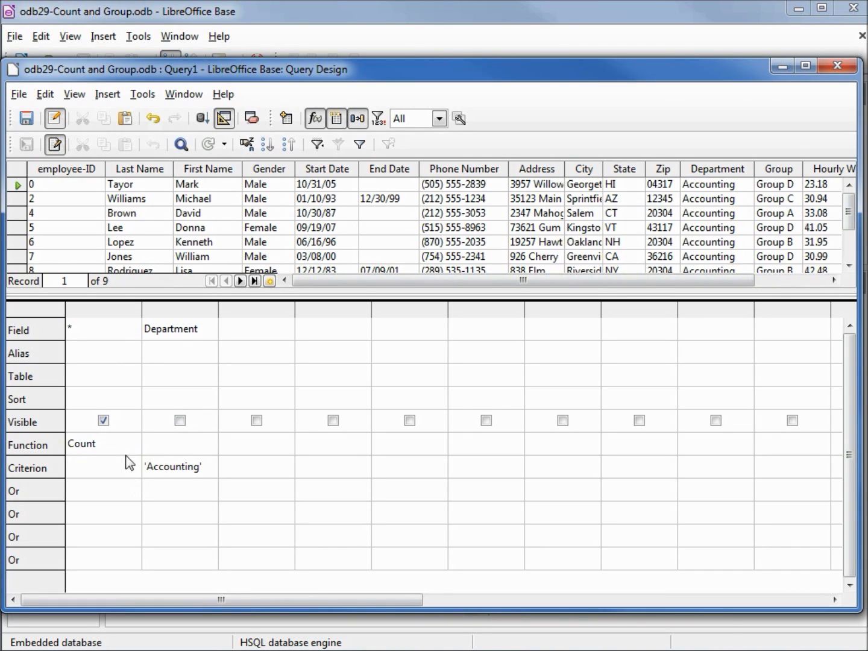
{"action": "left_click", "coordinate": [200, 119]}
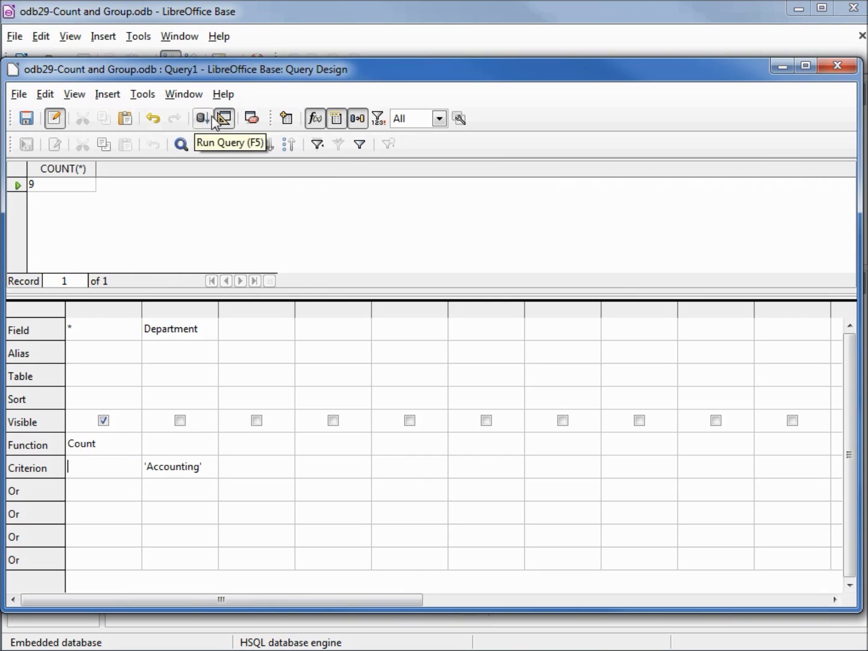
Step: Display Query1 as SQL: SELECT COUNT(*) FROM tbl_Employees WHERE Department = 'Accounting'
{"action": "left_click", "coordinate": [225, 120]}
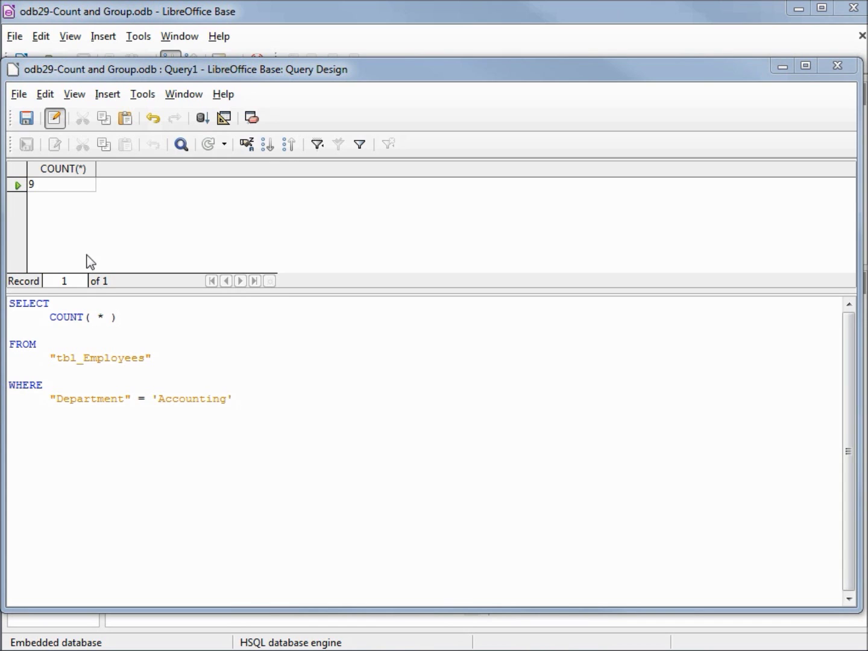
{"action": "left_click", "coordinate": [18, 95]}
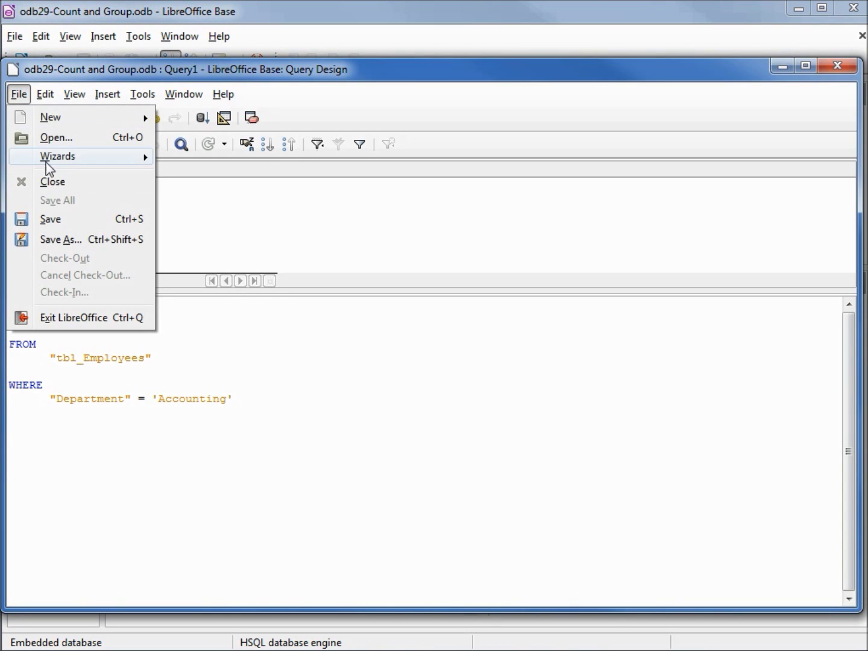
Step: Save the query as odb29-Qry-Count and close its design window
{"action": "left_click", "coordinate": [76, 241]}
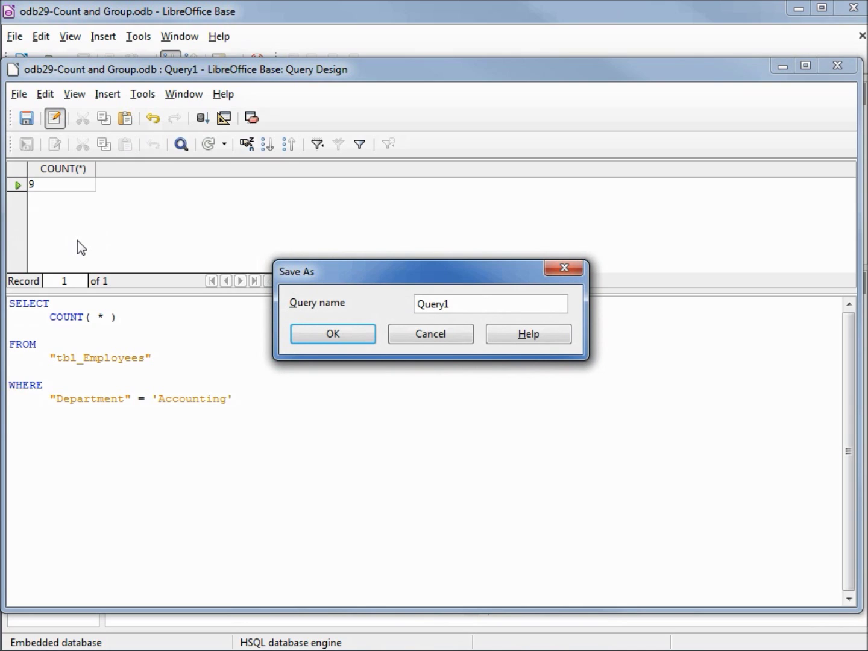
{"action": "left_click", "coordinate": [468, 308]}
{"action": "left_click_drag", "start_coordinate": [468, 308], "coordinate": [389, 309]}
{"action": "type", "text": "odb29-Qry-Count"}
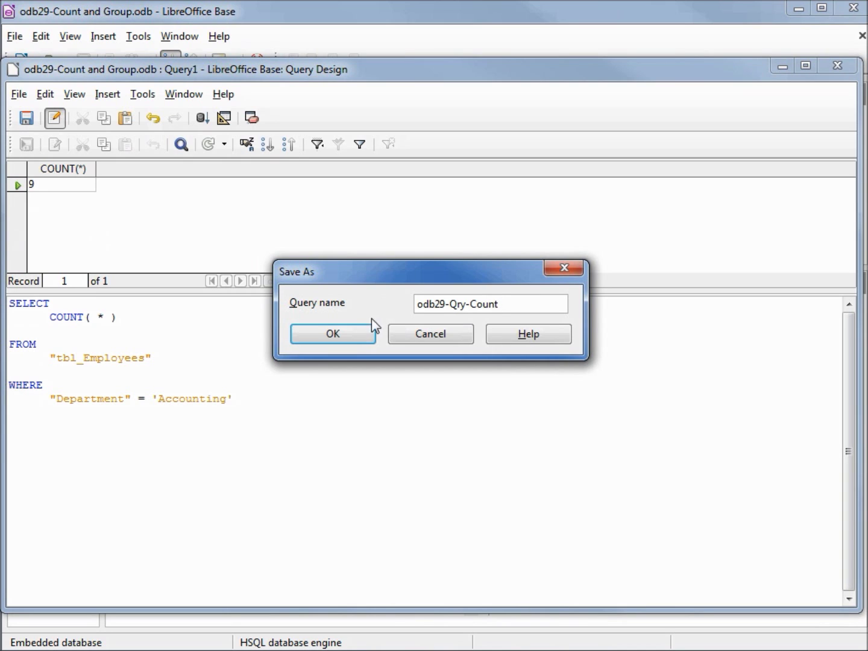
{"action": "left_click", "coordinate": [357, 334]}
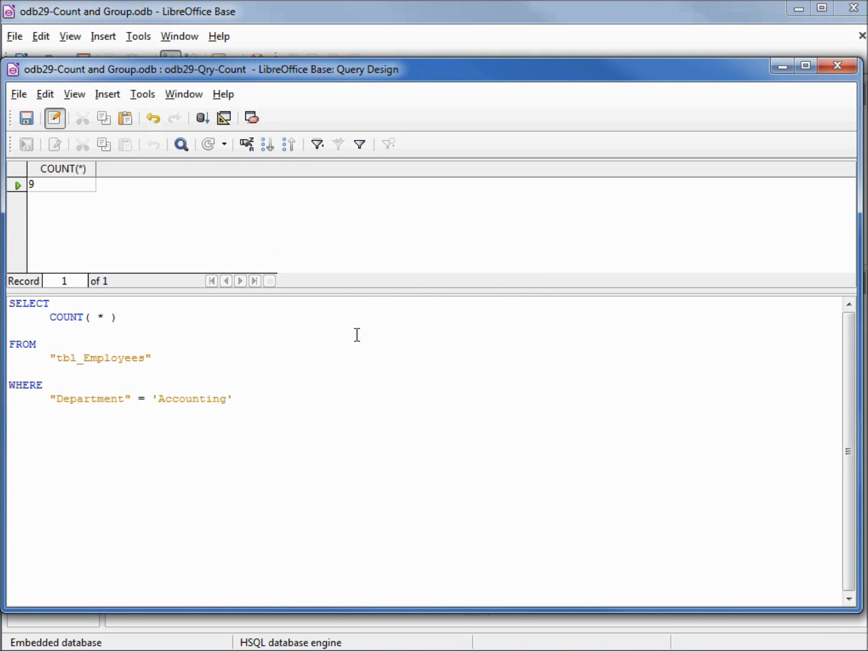
{"action": "left_click", "coordinate": [837, 67]}
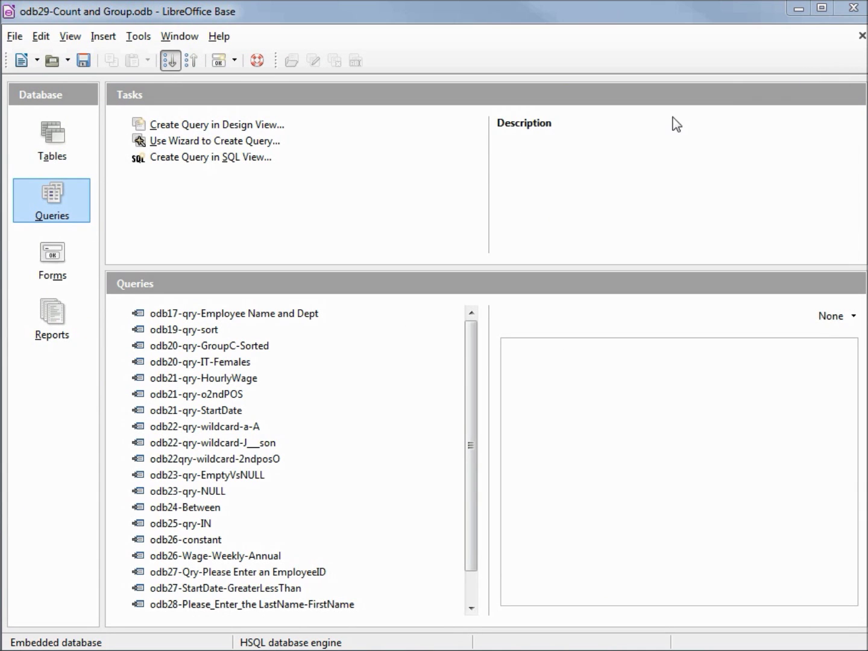
Step: Create a new tbl_Employees query with tbl_Employees.* and Department as its two columns
{"action": "left_click", "coordinate": [190, 129]}
{"action": "left_click", "coordinate": [471, 225]}
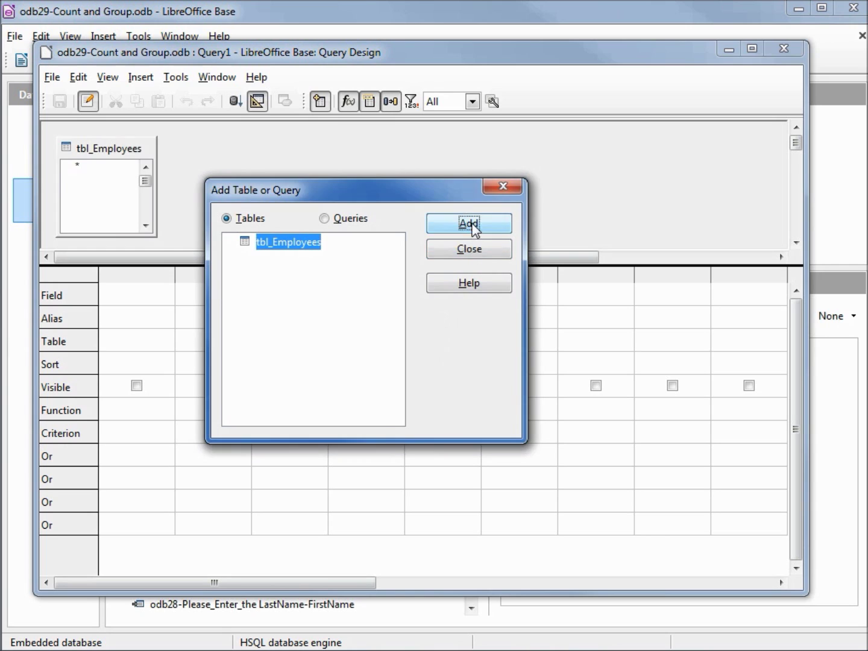
{"action": "left_click", "coordinate": [470, 250]}
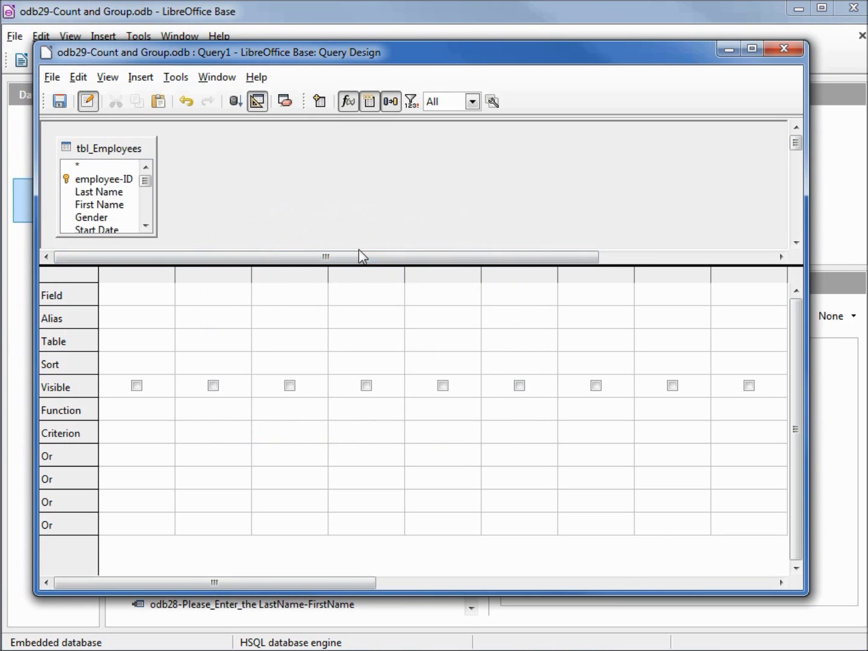
{"action": "double_click", "coordinate": [81, 164]}
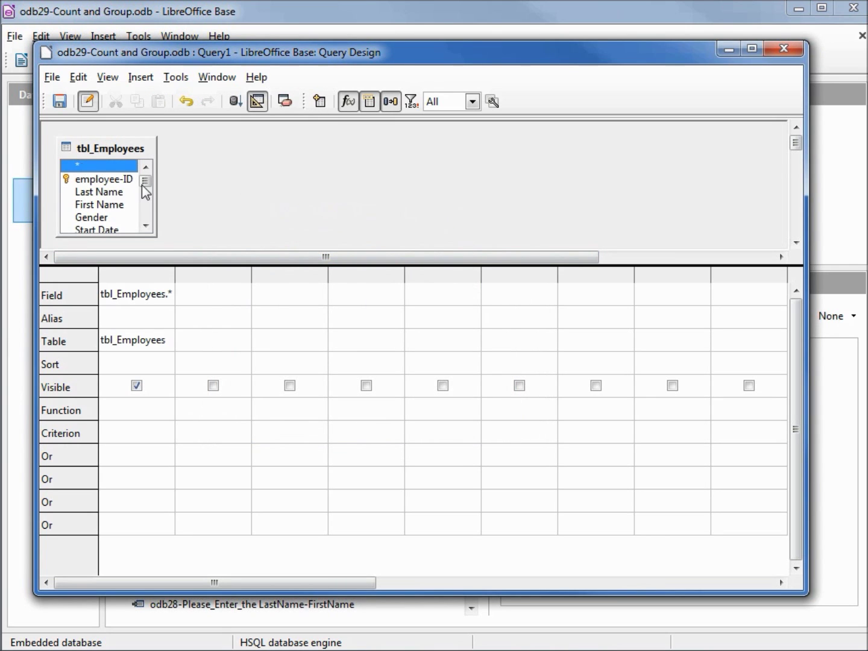
{"action": "left_click_drag", "start_coordinate": [143, 190], "coordinate": [145, 218]}
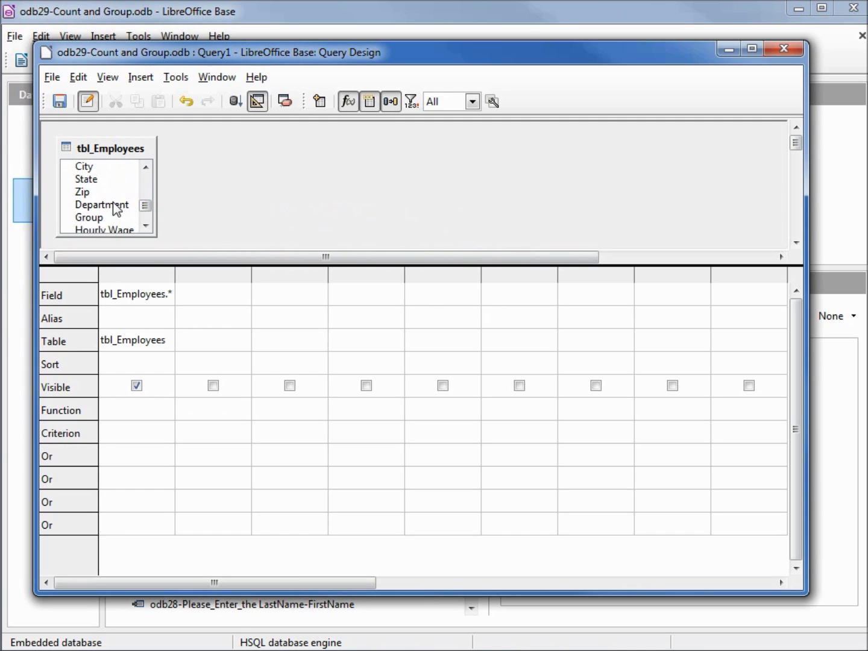
{"action": "double_click", "coordinate": [116, 208]}
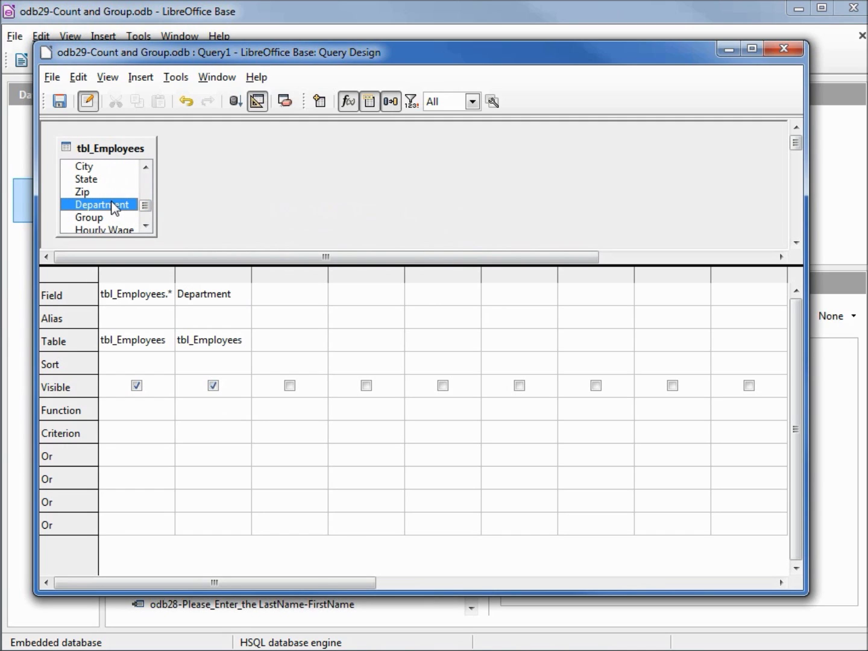
{"action": "left_click", "coordinate": [142, 414]}
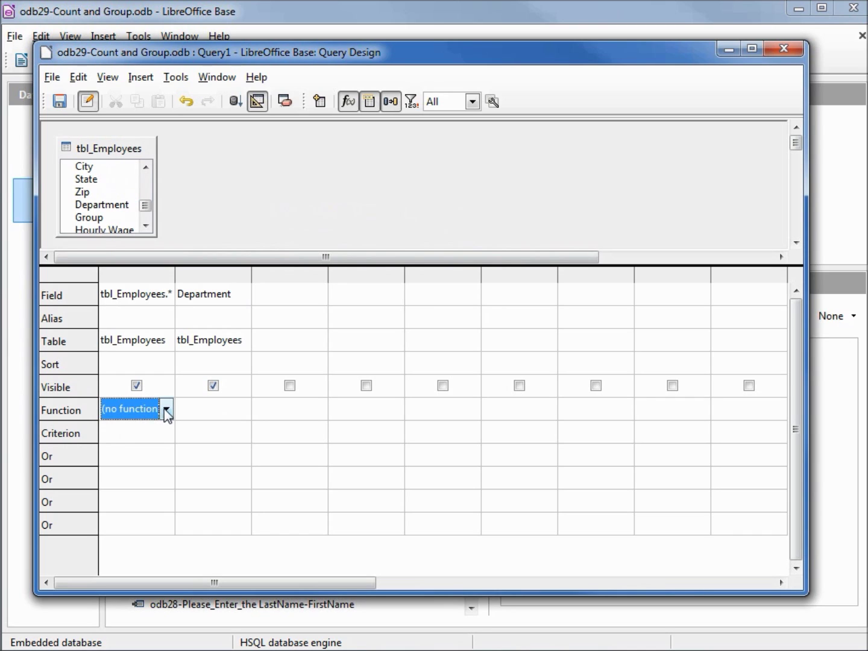
{"action": "left_click", "coordinate": [166, 409]}
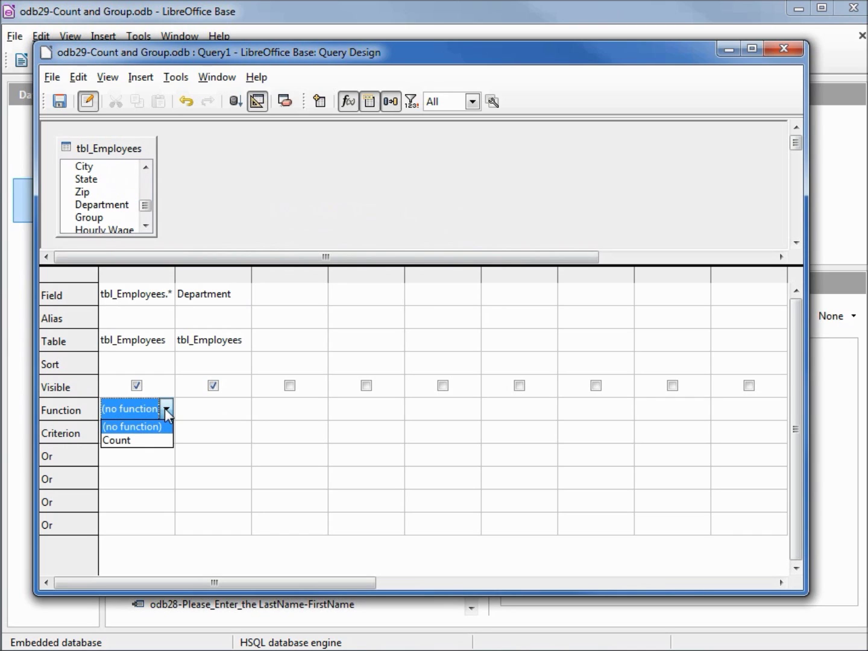
Step: Set Count on the * column and Group on Department, then run the query with F5
{"action": "left_click", "coordinate": [142, 440]}
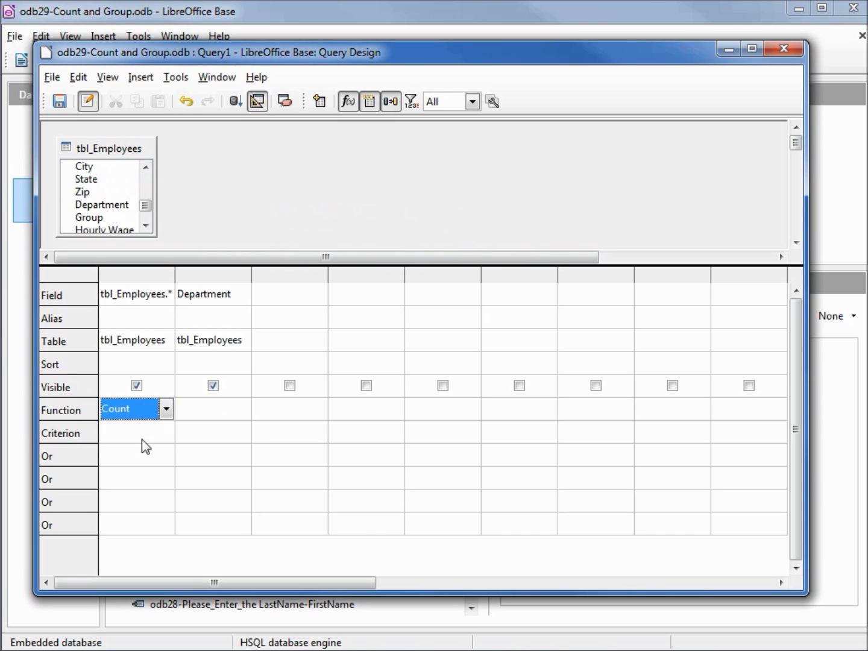
{"action": "left_click", "coordinate": [236, 412]}
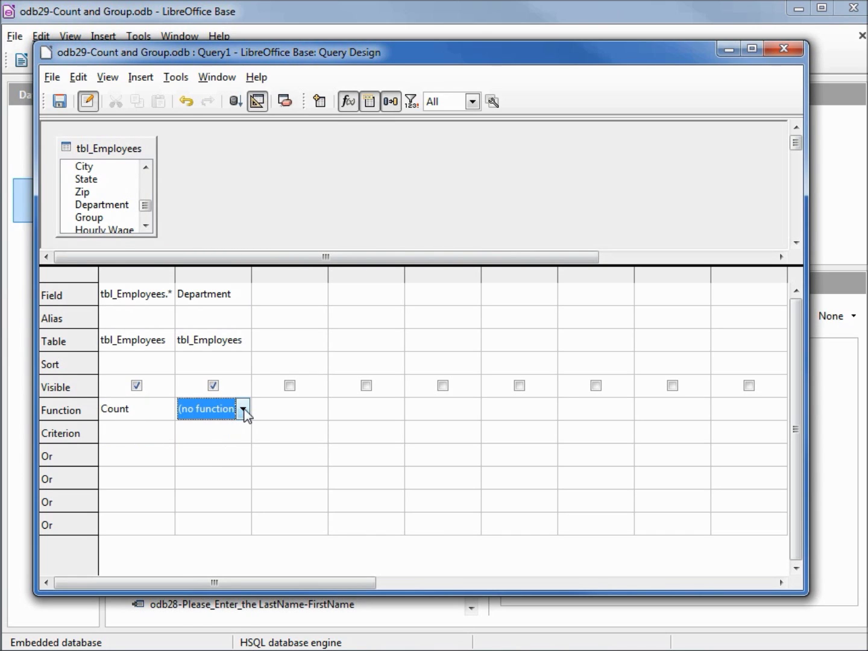
{"action": "left_click", "coordinate": [243, 410]}
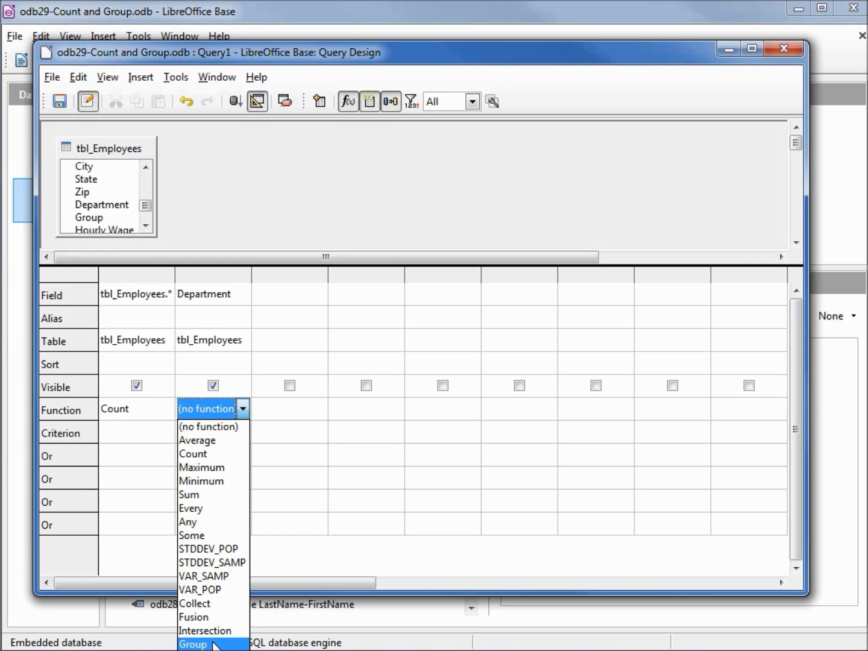
{"action": "left_click", "coordinate": [193, 644]}
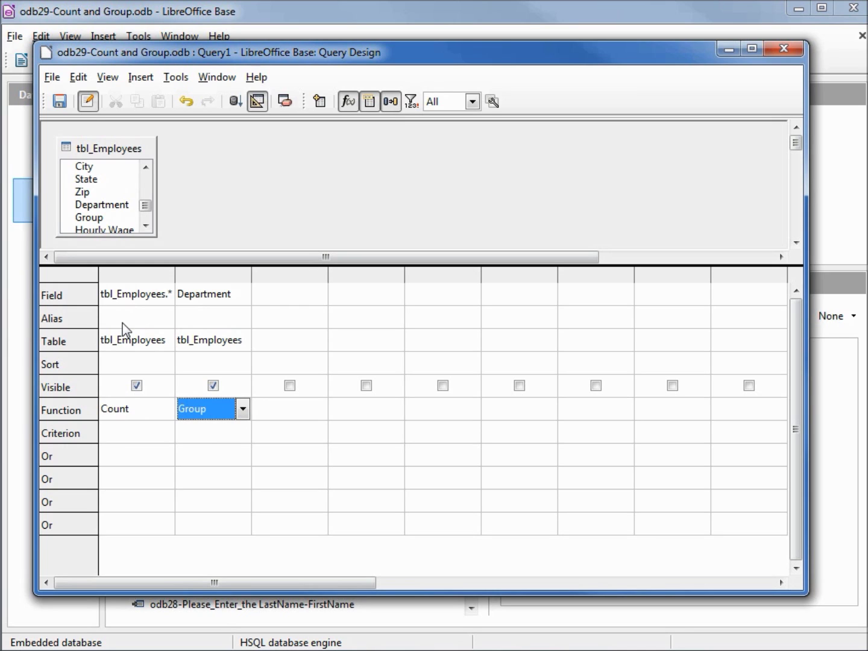
{"action": "key", "text": "F5"}
Step: Run the grouped query and compare results with the Department column hidden and shown
{"action": "left_click", "coordinate": [155, 430]}
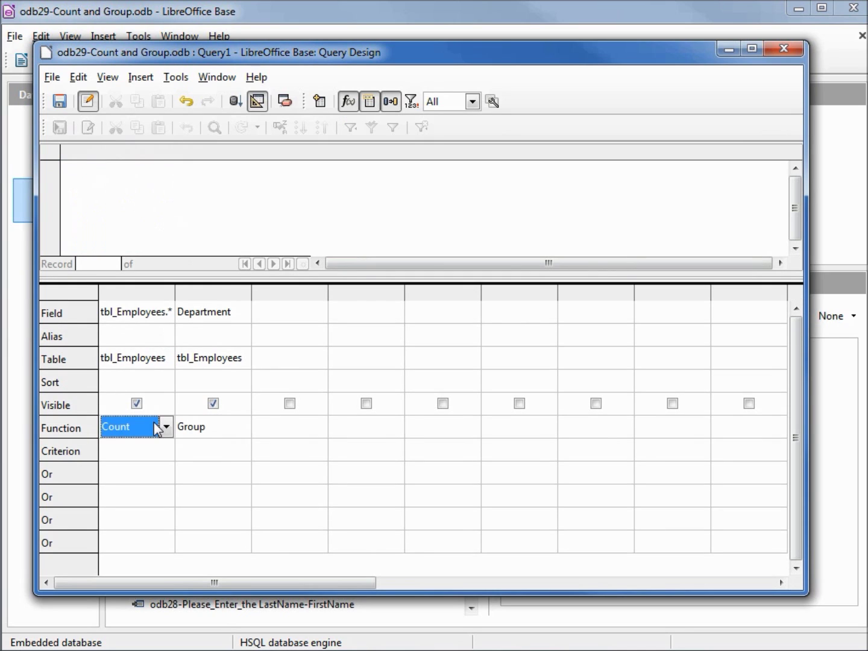
{"action": "left_click", "coordinate": [235, 103]}
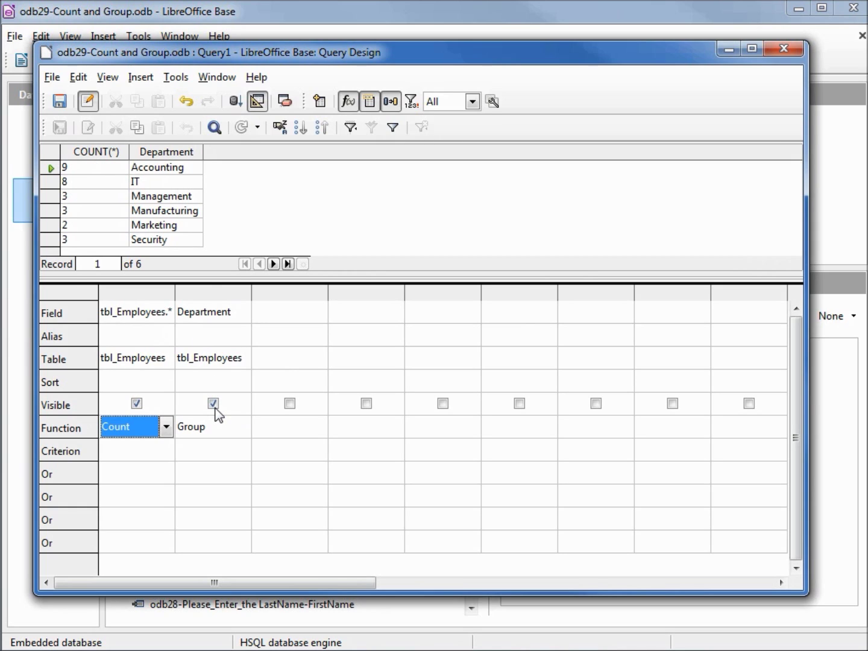
{"action": "left_click", "coordinate": [214, 404]}
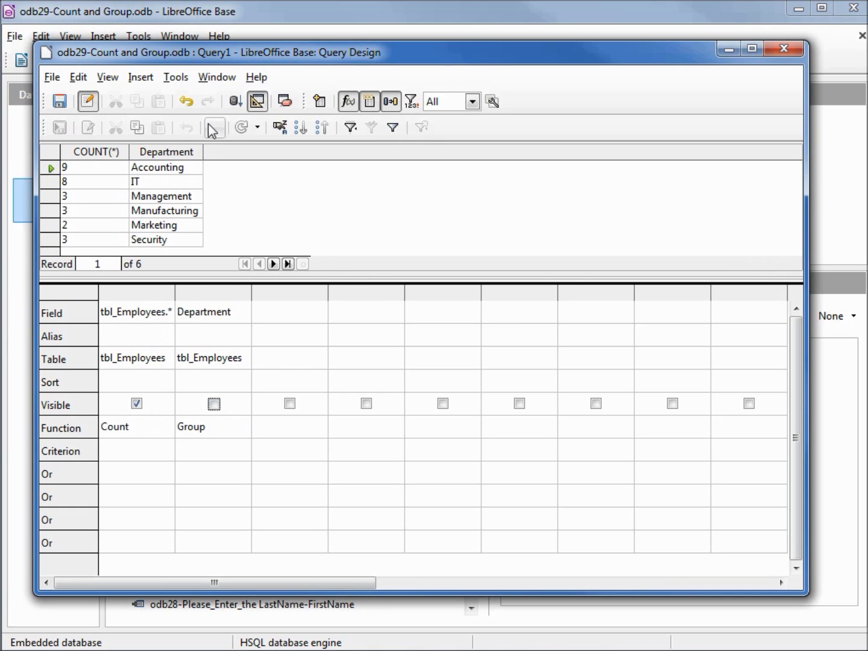
{"action": "left_click", "coordinate": [257, 100]}
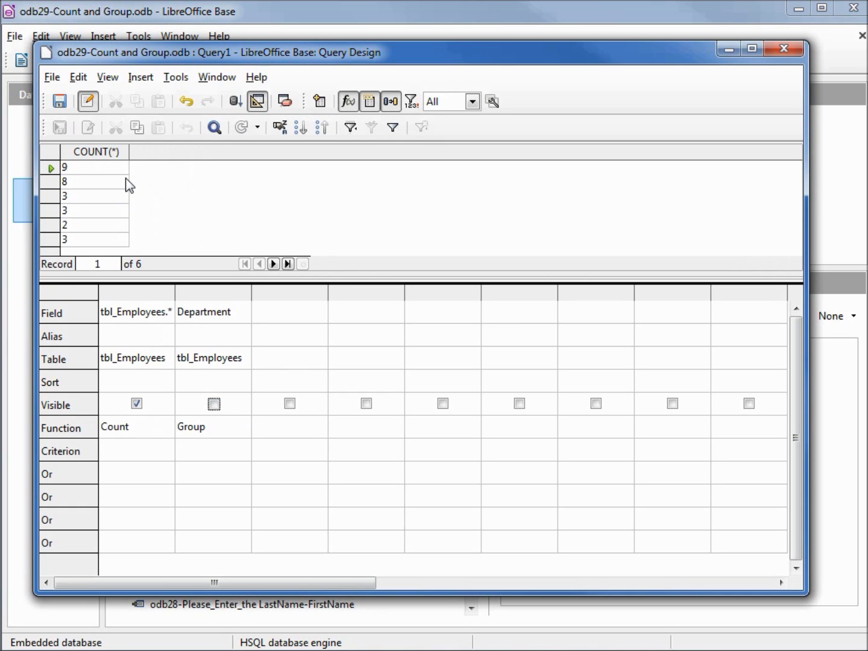
{"action": "left_click", "coordinate": [217, 405]}
{"action": "left_click", "coordinate": [235, 101]}
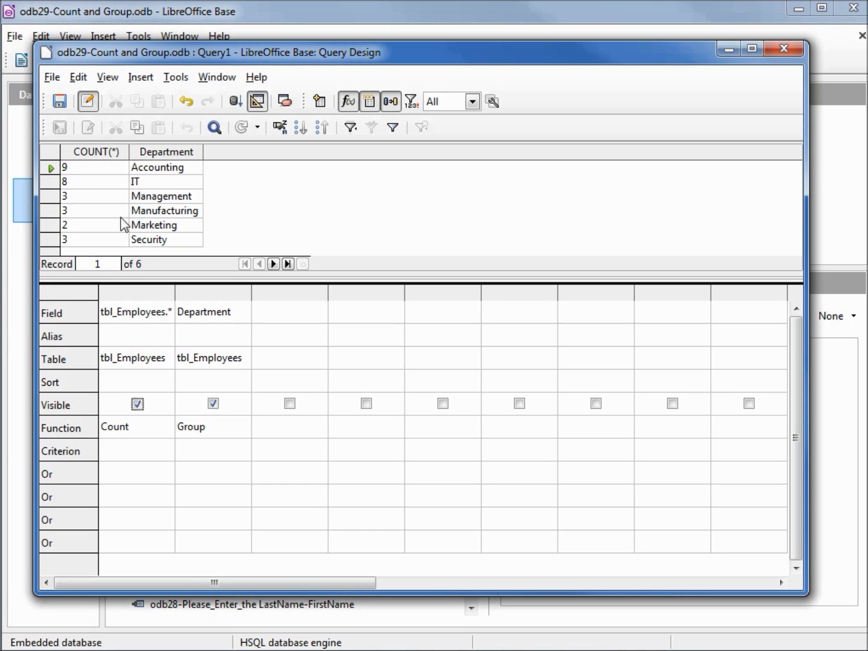
Step: Hide and reshow the count column, leaving per-department counts such as Accounting 9 and IT 8
{"action": "left_click", "coordinate": [138, 409]}
{"action": "left_click", "coordinate": [233, 102]}
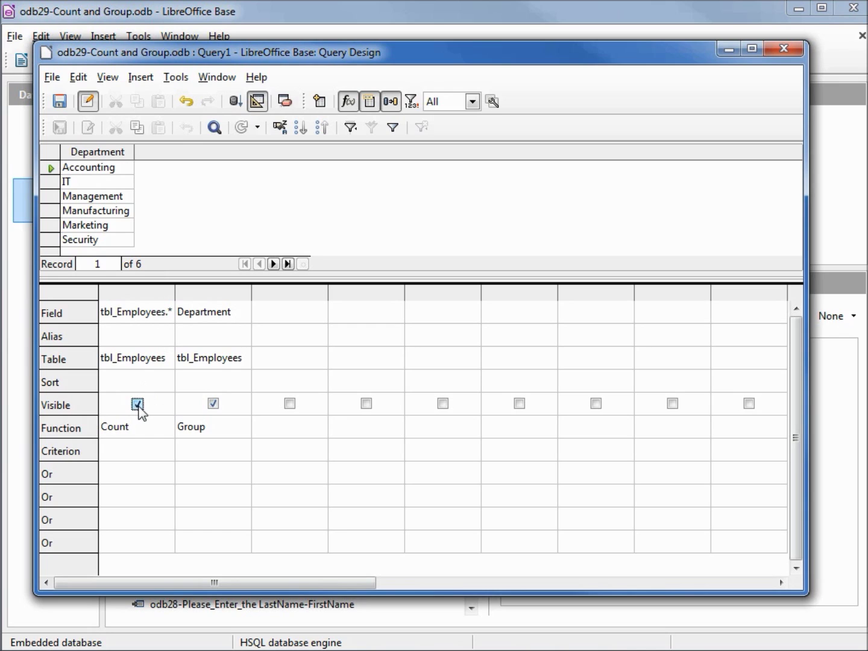
{"action": "left_click", "coordinate": [236, 104]}
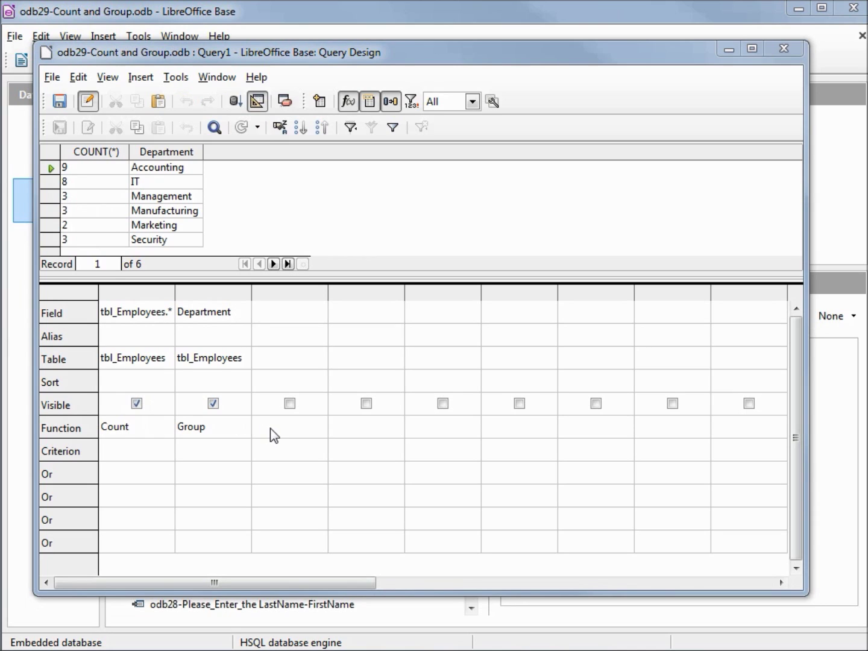
Step: Put Hourly Wage from tbl_Employees in the query's third column
{"action": "left_click", "coordinate": [309, 314]}
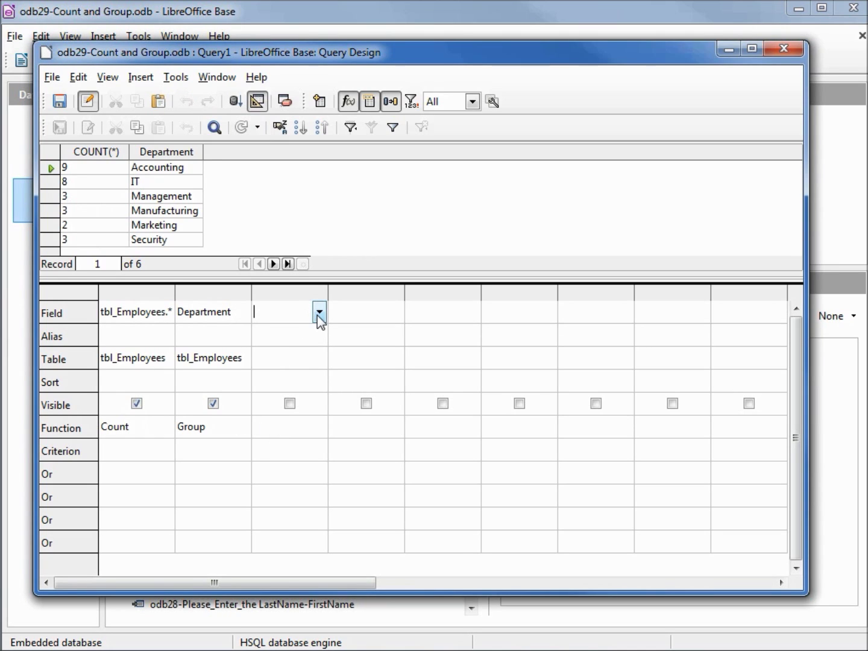
{"action": "left_click", "coordinate": [320, 312]}
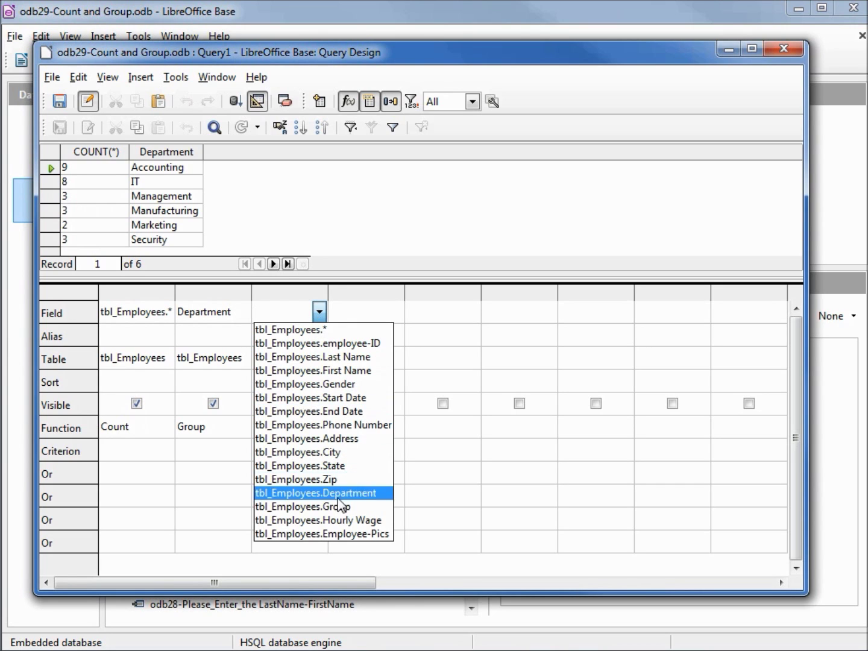
{"action": "left_click", "coordinate": [350, 519]}
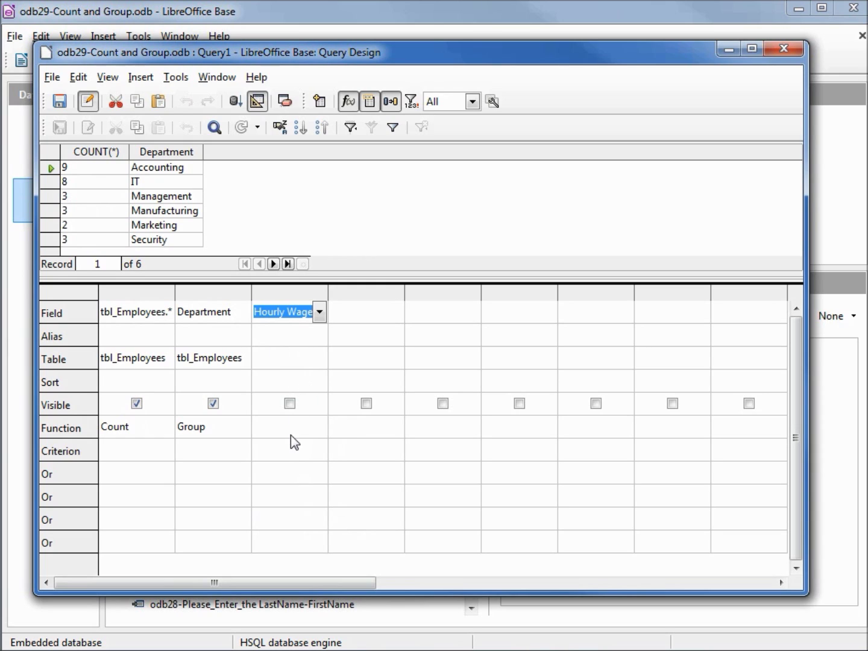
Step: Average Hourly Wage per department and run the query (Accounting 32.47, IT 35.15, Security 40.89)
{"action": "left_click", "coordinate": [263, 433]}
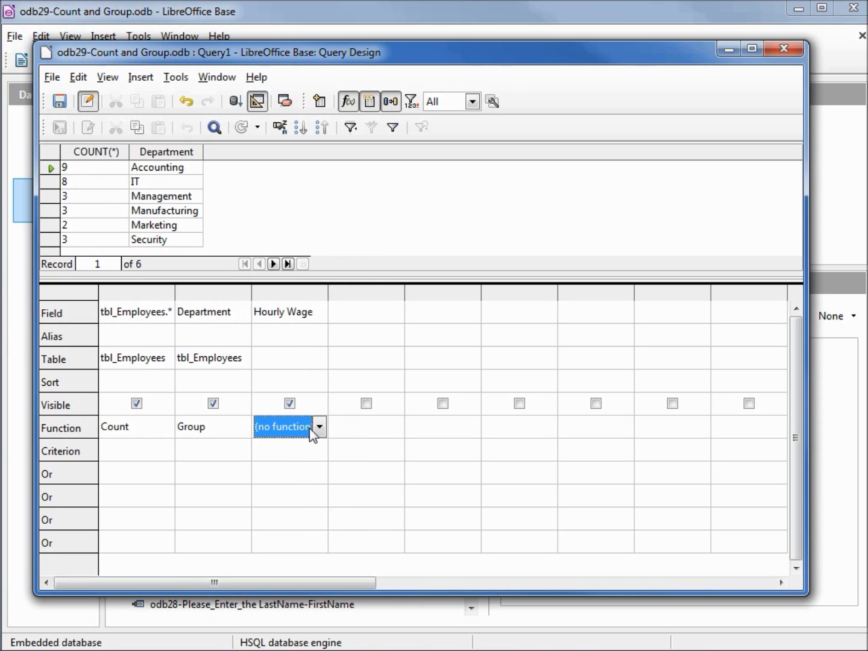
{"action": "left_click", "coordinate": [319, 427]}
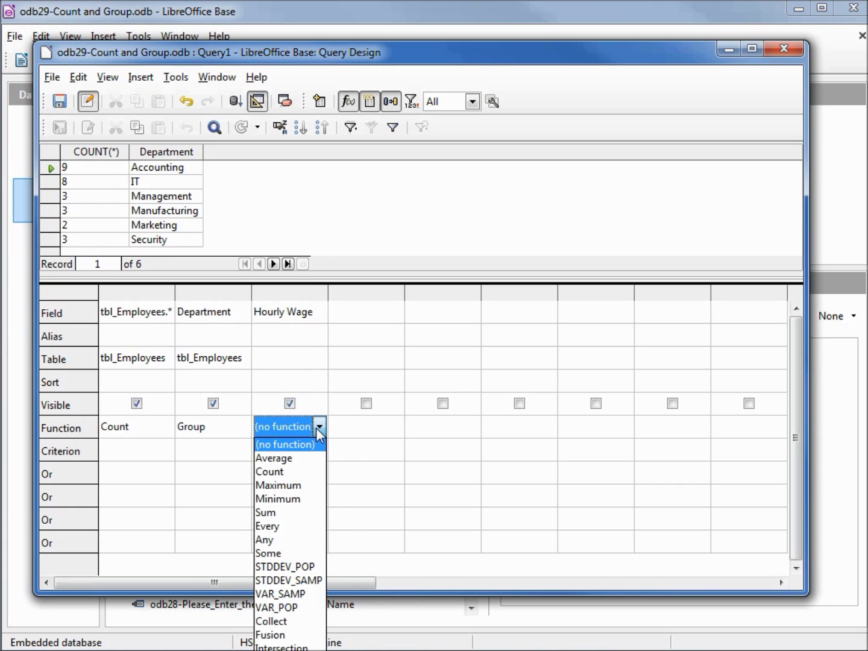
{"action": "left_click", "coordinate": [300, 458]}
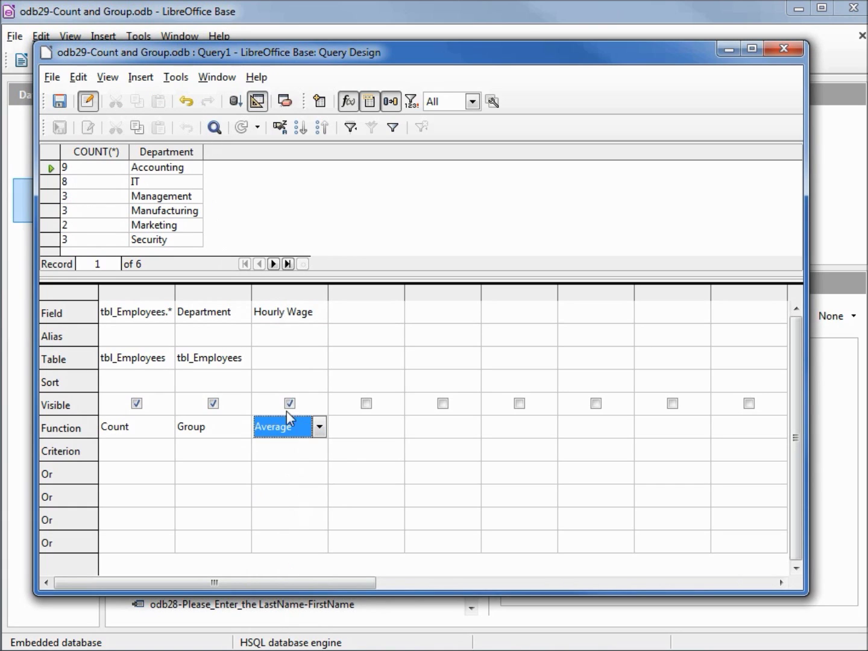
{"action": "left_click", "coordinate": [353, 432]}
{"action": "left_click", "coordinate": [236, 102]}
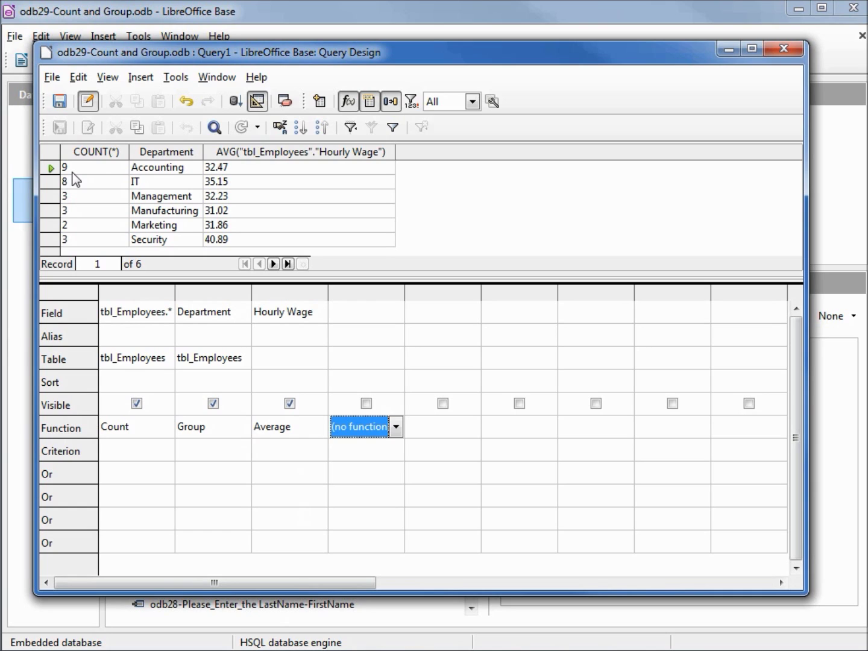
{"action": "left_click", "coordinate": [370, 313]}
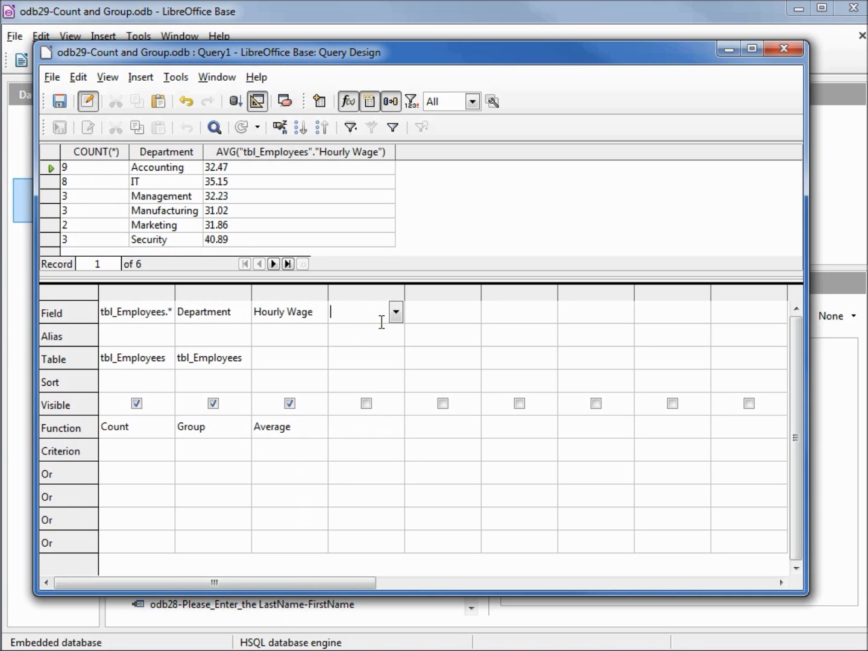
Step: Add a fourth column summing Hourly Wage, run it (Accounting 292.22, IT 281.19), then view the SQL
{"action": "left_click", "coordinate": [395, 312]}
{"action": "left_click", "coordinate": [454, 523]}
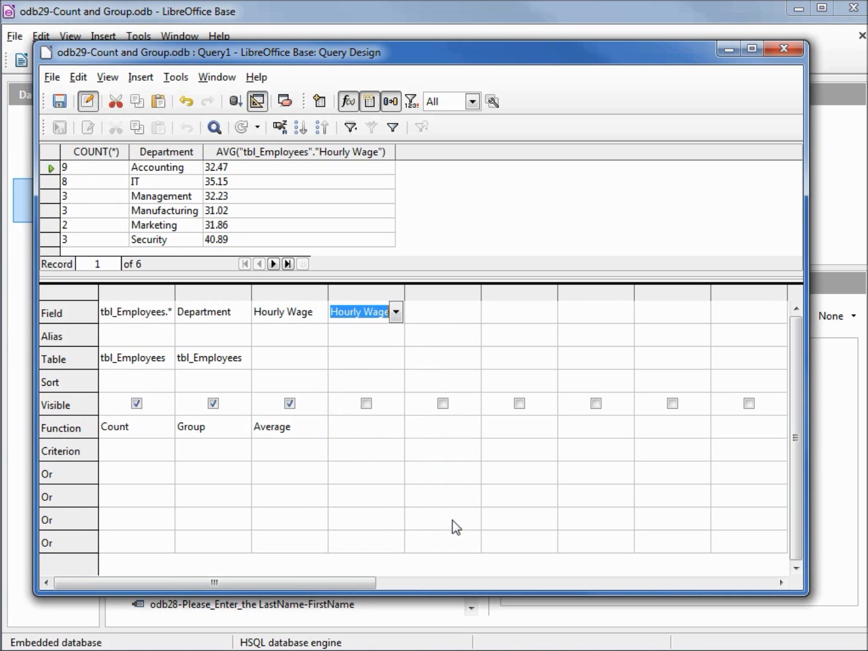
{"action": "left_click", "coordinate": [374, 428]}
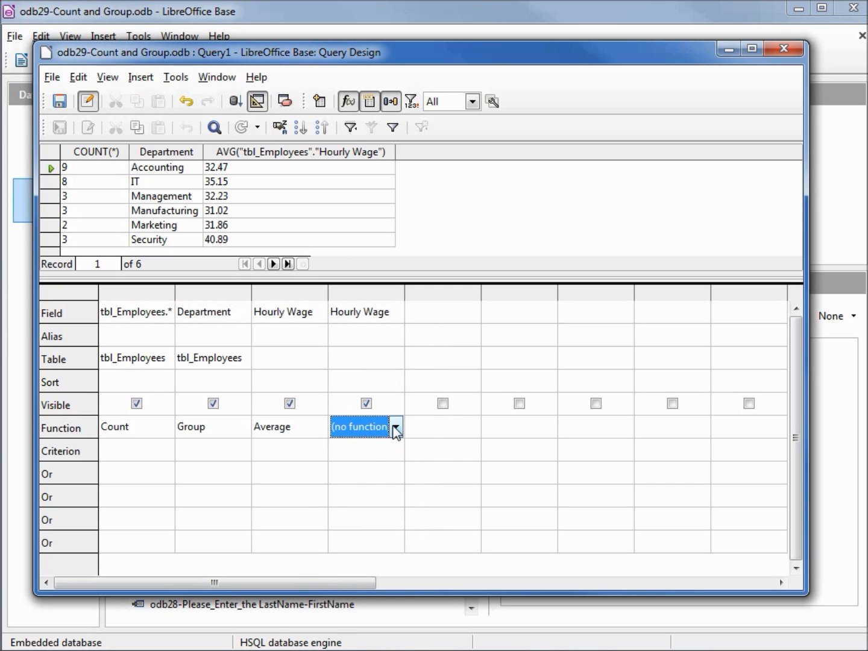
{"action": "left_click", "coordinate": [396, 428]}
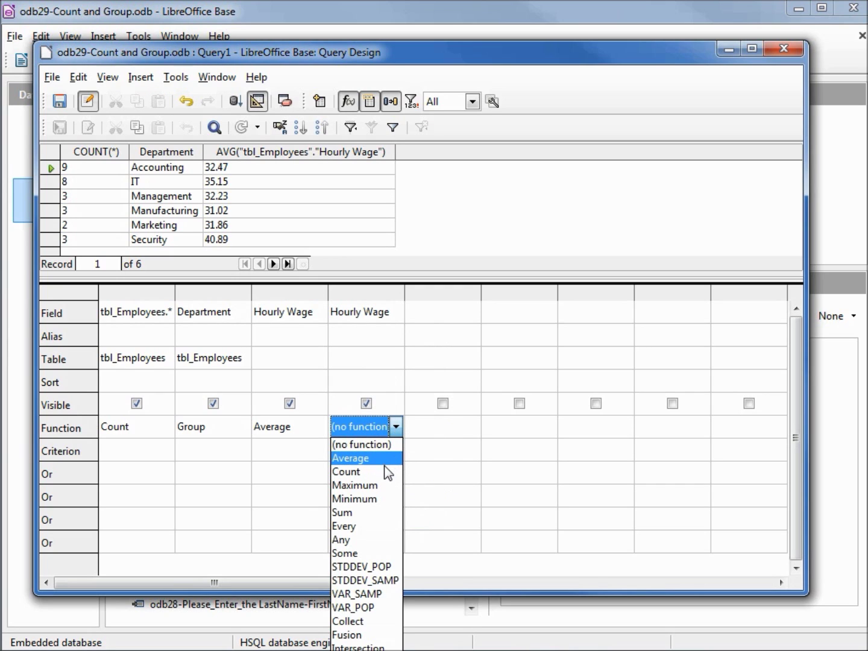
{"action": "left_click", "coordinate": [369, 518]}
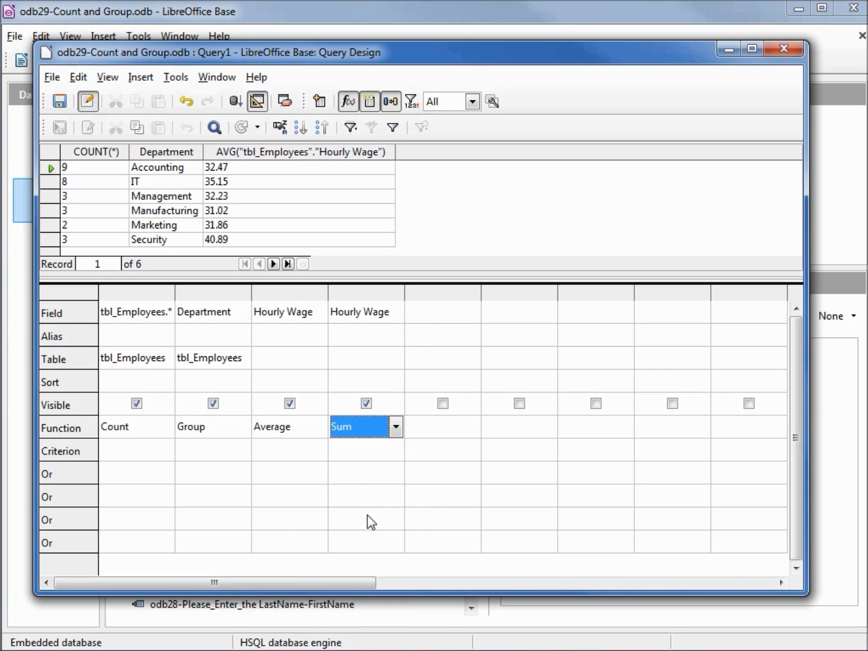
{"action": "left_click", "coordinate": [366, 451]}
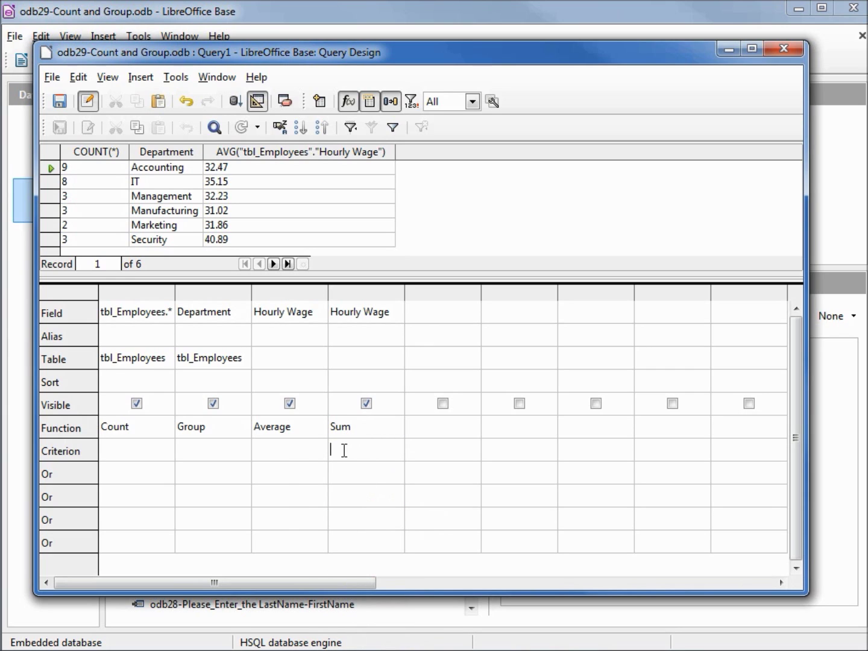
{"action": "left_click", "coordinate": [236, 102]}
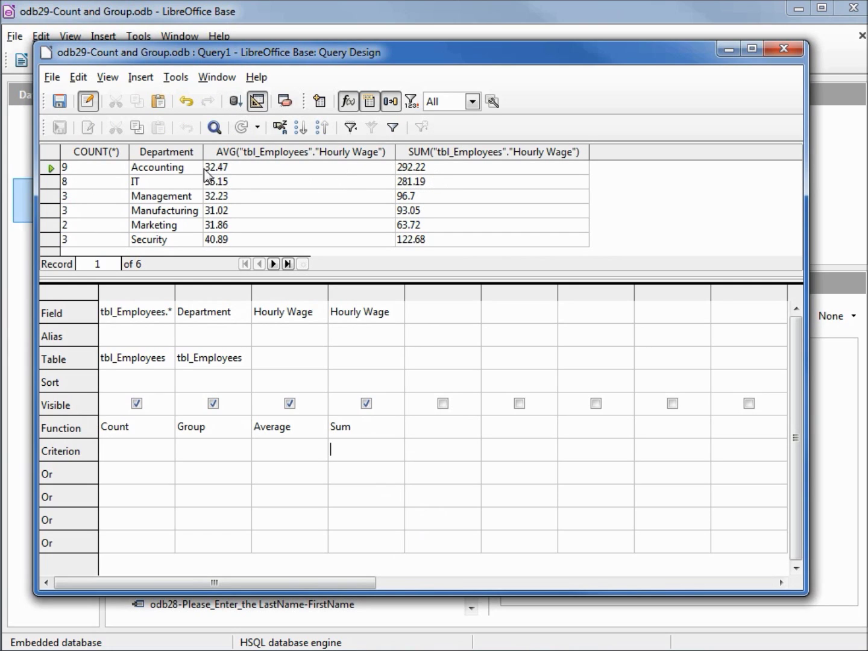
{"action": "left_click", "coordinate": [257, 101]}
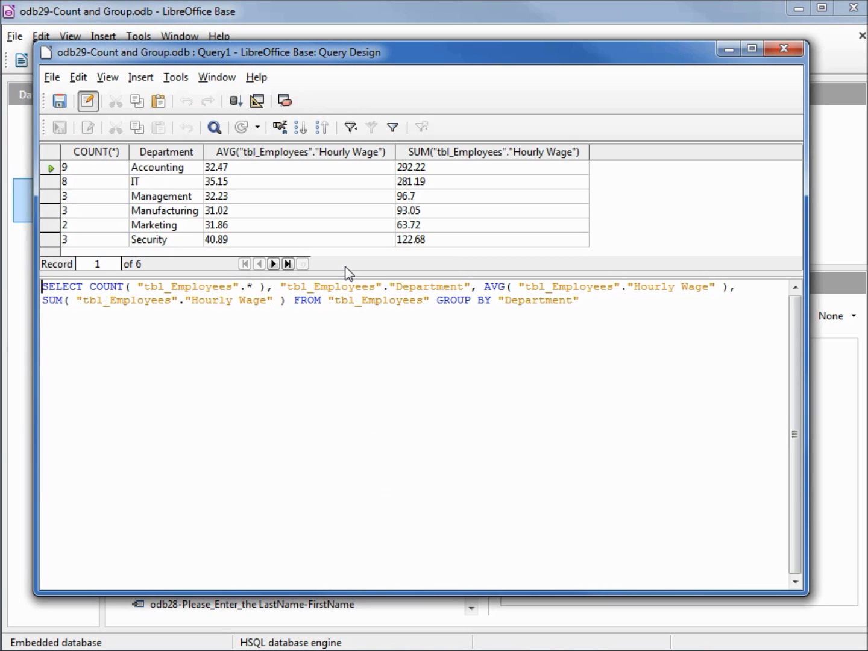
Step: Lay out Query1's SQL with SELECT, FROM and GROUP BY "Department" on separate lines
{"action": "key", "text": "ctrl+a"}
{"action": "type", "text": "SELECT       COUNT( \"tbl_Employees\".* )     , \"tbl_Employees\".\"Department\"     , AVG( \"tbl_Employees\".\"Hourly Wage\" )     , SUM( \"tbl_Employees\".\"Hourly Wage\" )  FROM       \"tbl_Employees\"  GROUP BY       \"Department\""}
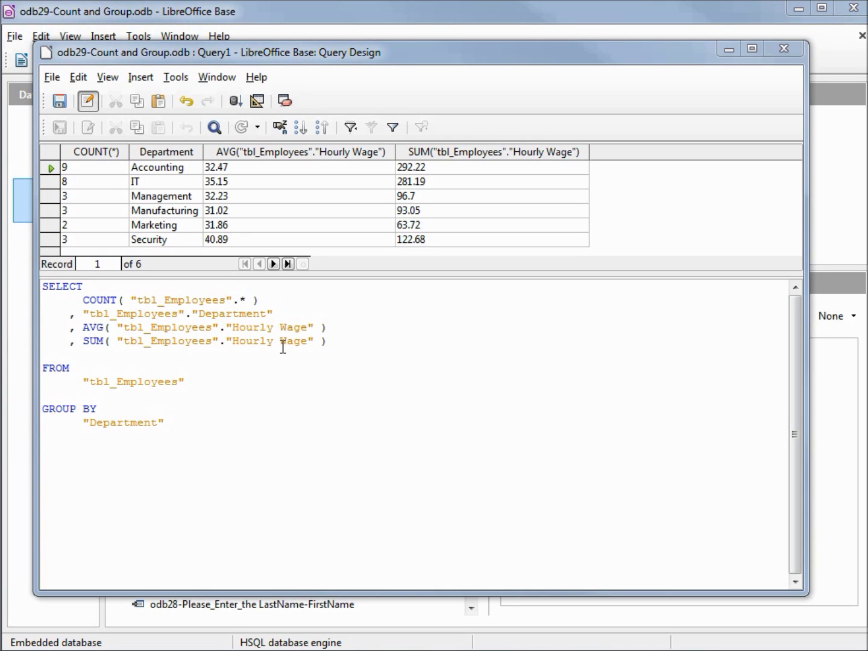
Step: Save the query as odb29-Qry-Group and return to the design grid
{"action": "left_click", "coordinate": [52, 79]}
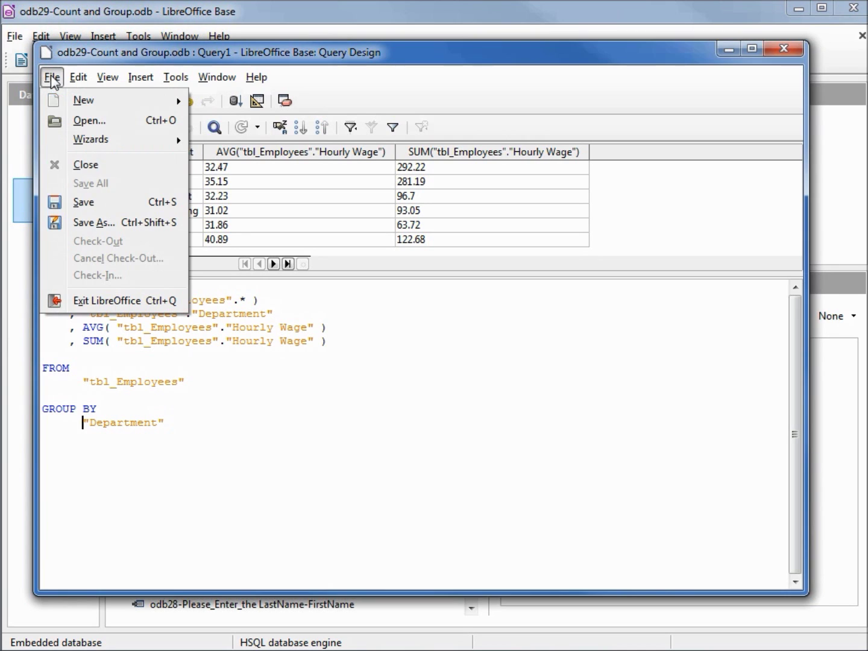
{"action": "left_click", "coordinate": [94, 222]}
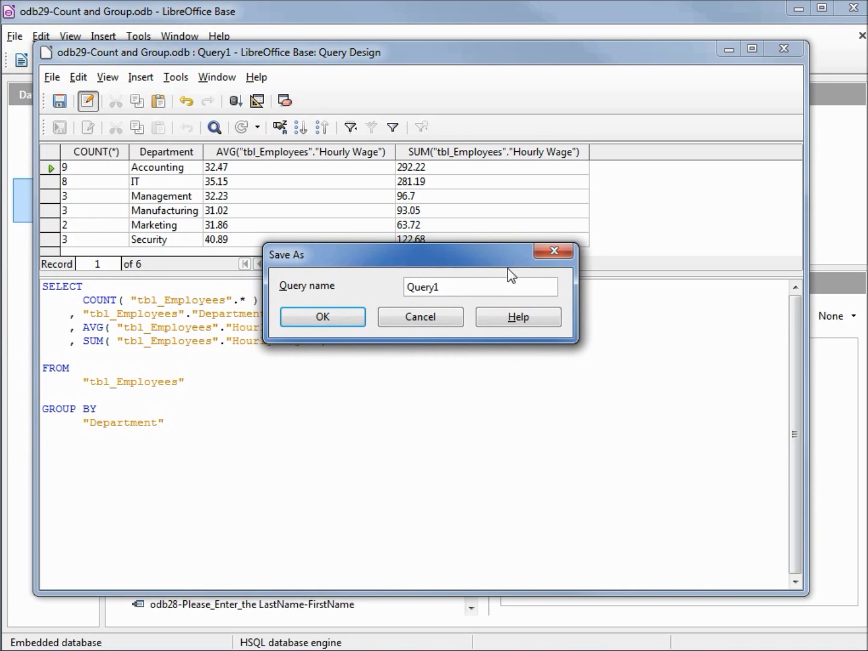
{"action": "left_click_drag", "start_coordinate": [499, 285], "coordinate": [397, 285]}
{"action": "type", "text": "odb29-Qry-Group"}
{"action": "left_click", "coordinate": [343, 321]}
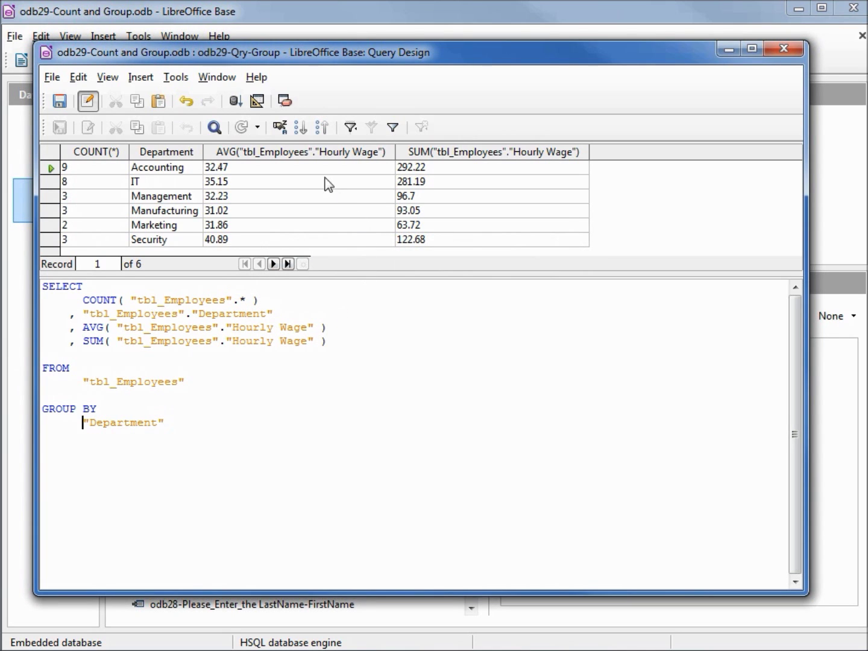
{"action": "left_click", "coordinate": [257, 102]}
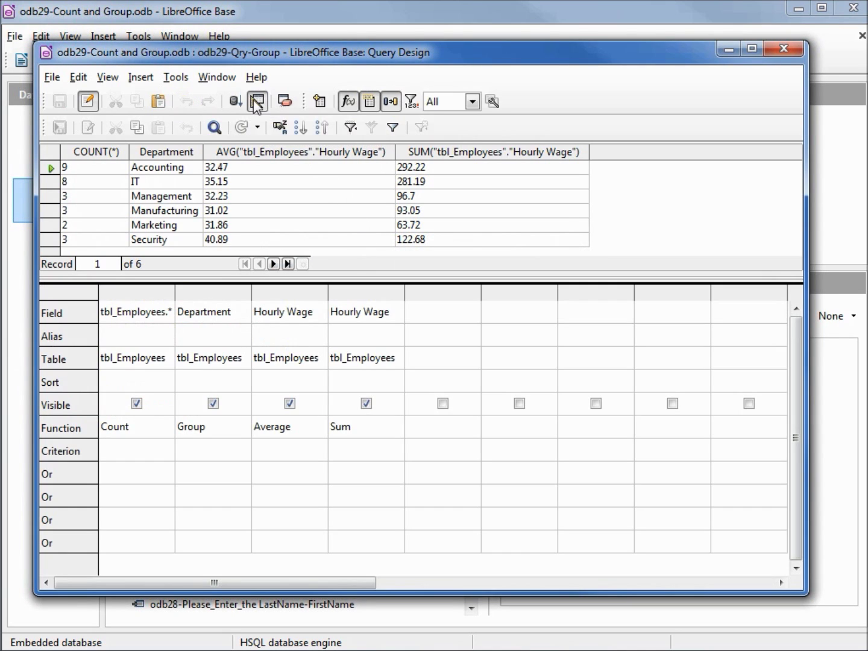
Step: Delete the Department column and rerun the query without department grouping
{"action": "right_click", "coordinate": [195, 295]}
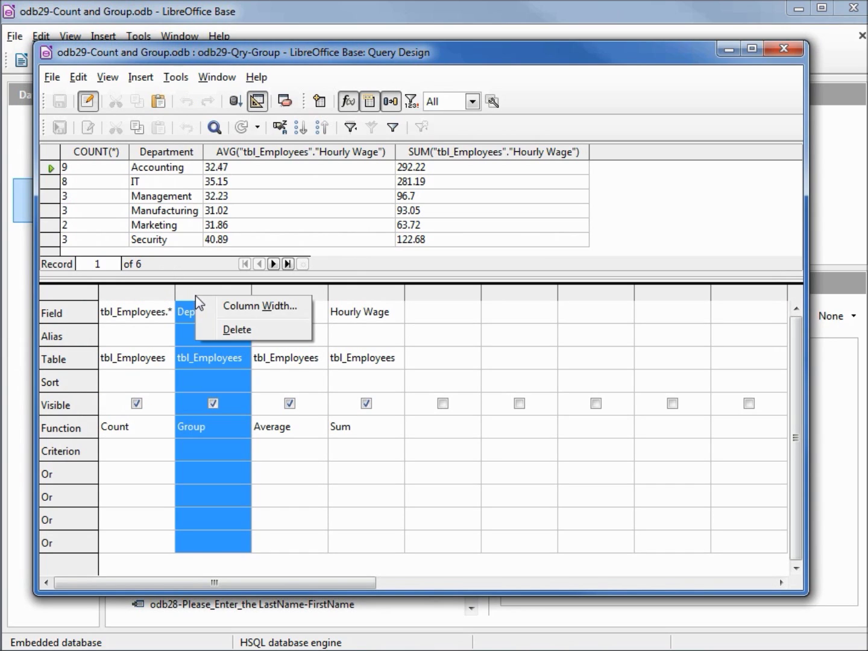
{"action": "left_click", "coordinate": [247, 332]}
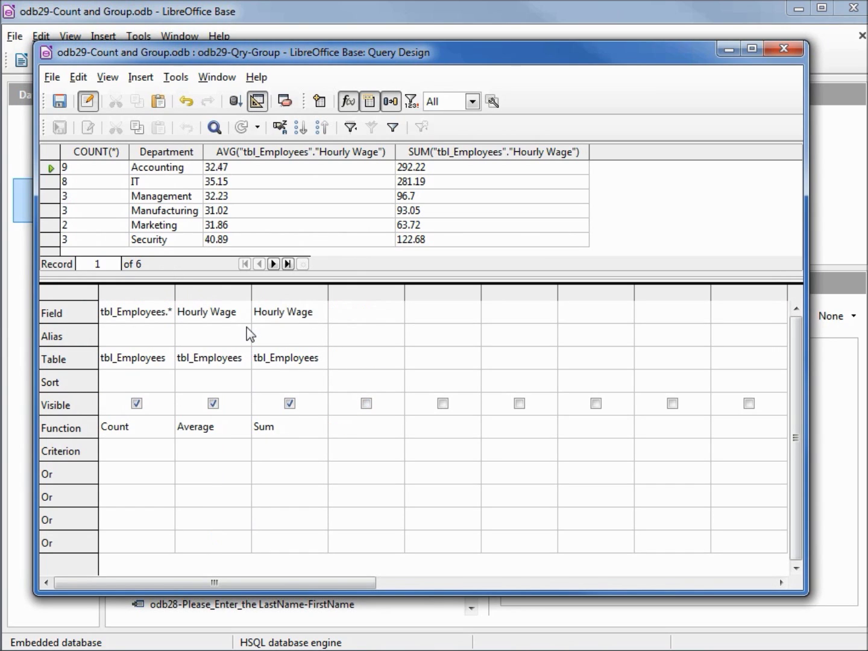
{"action": "left_click", "coordinate": [240, 102]}
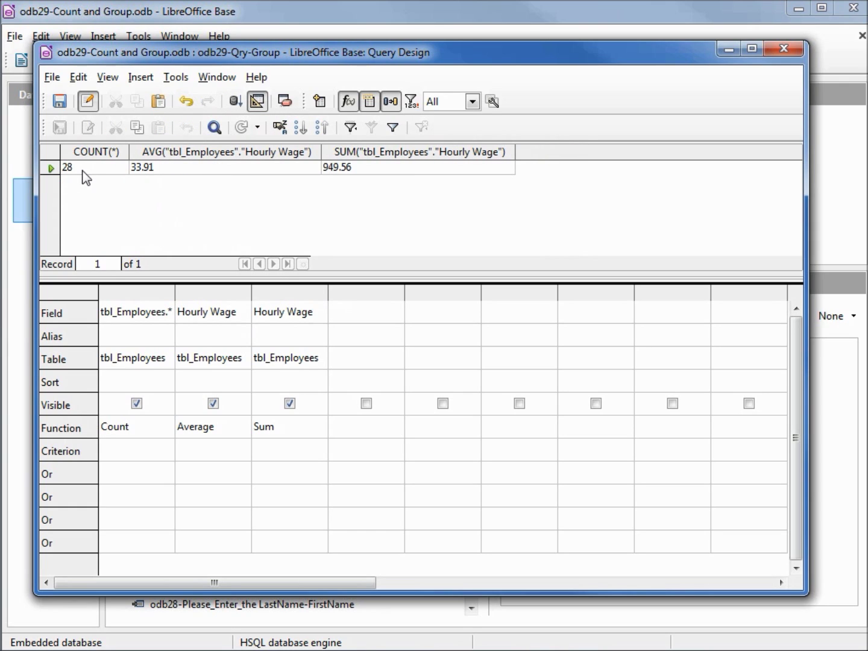
Step: Delete the count column so only overall average 33.91 and sum 949.56 remain
{"action": "right_click", "coordinate": [144, 293]}
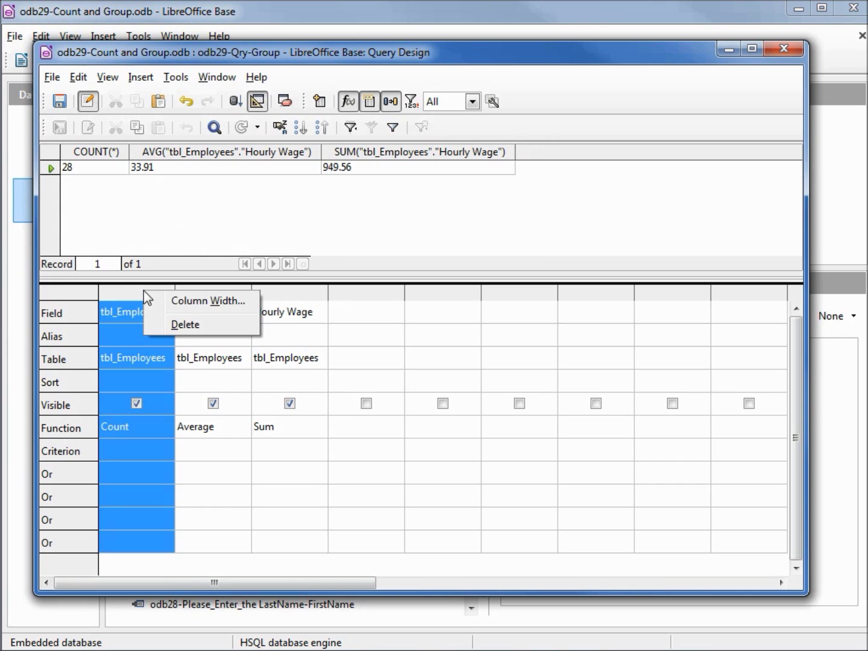
{"action": "left_click", "coordinate": [179, 322]}
{"action": "left_click", "coordinate": [236, 104]}
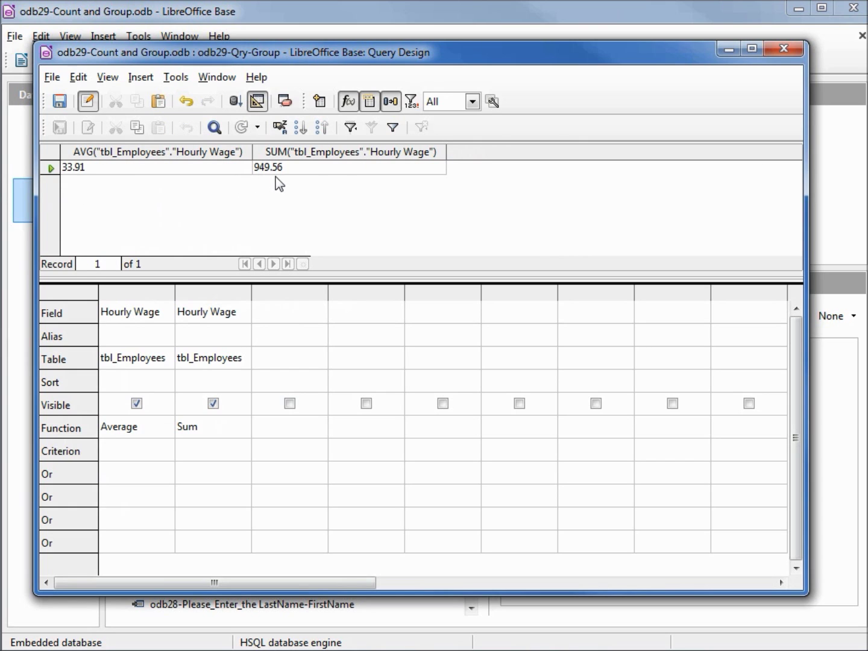
{"action": "left_click", "coordinate": [781, 50]}
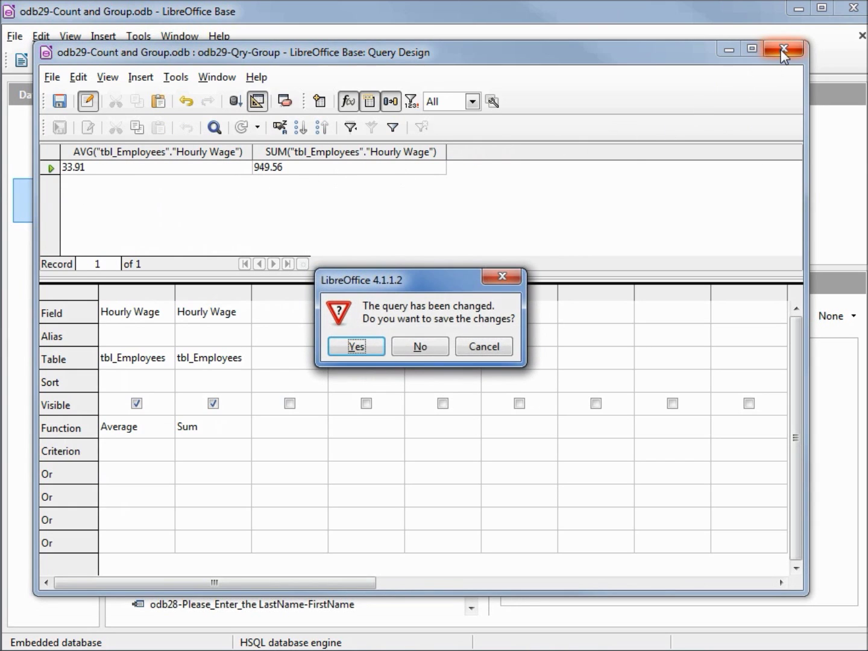
Step: Decline to save the edits to odb29-Qry-Group, returning to the Queries list
{"action": "left_click", "coordinate": [421, 350]}
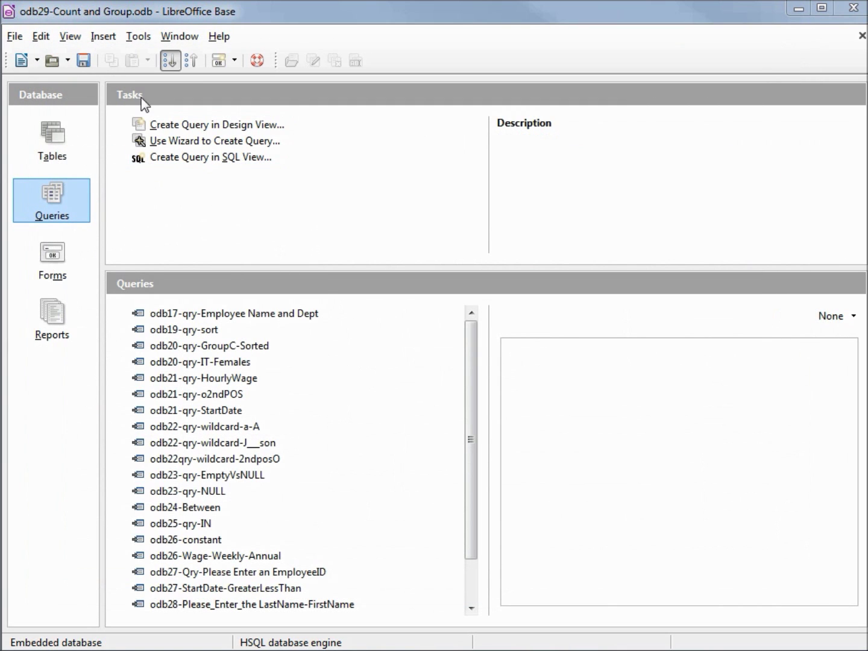